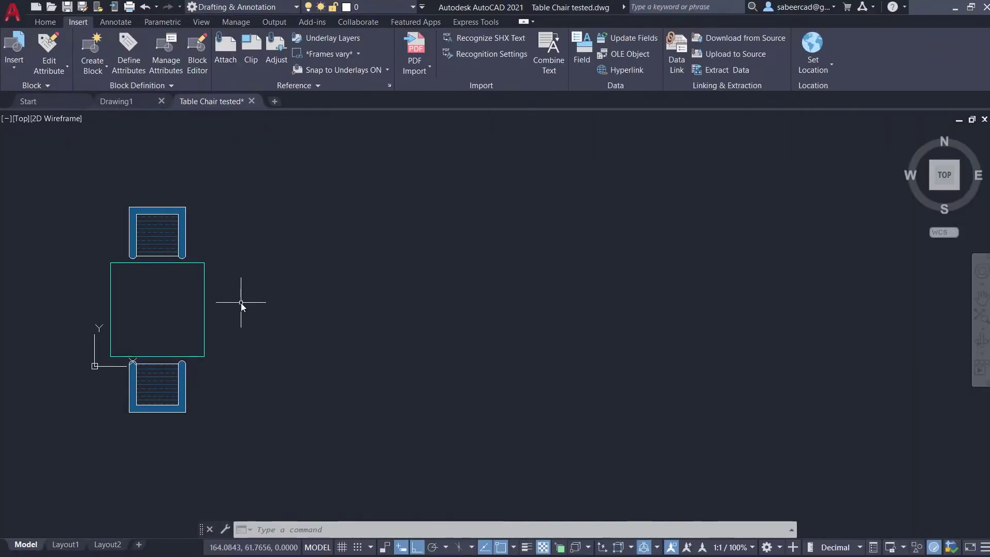
Step: Select the table-chair block and drag its right stretch grip to the 540.0000 list value
{"action": "left_click", "coordinate": [232, 310]}
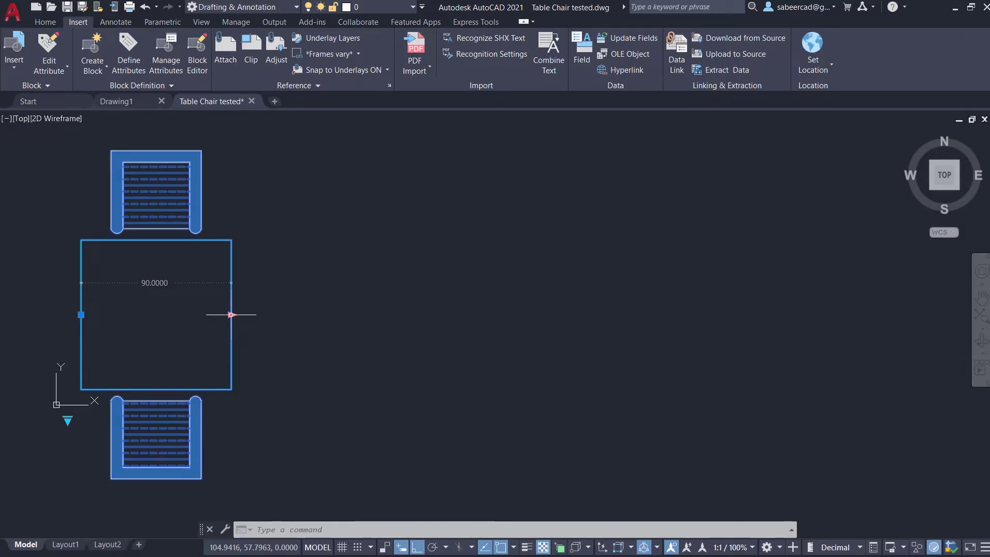
{"action": "left_click", "coordinate": [231, 314]}
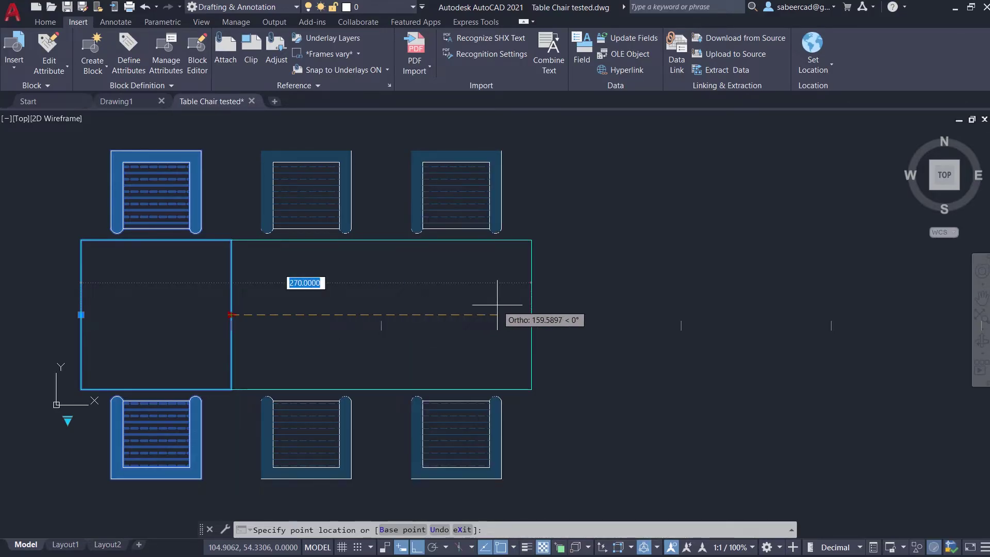
{"action": "scroll", "coordinate": [526, 305], "scroll_direction": "down", "scroll_amount": 1}
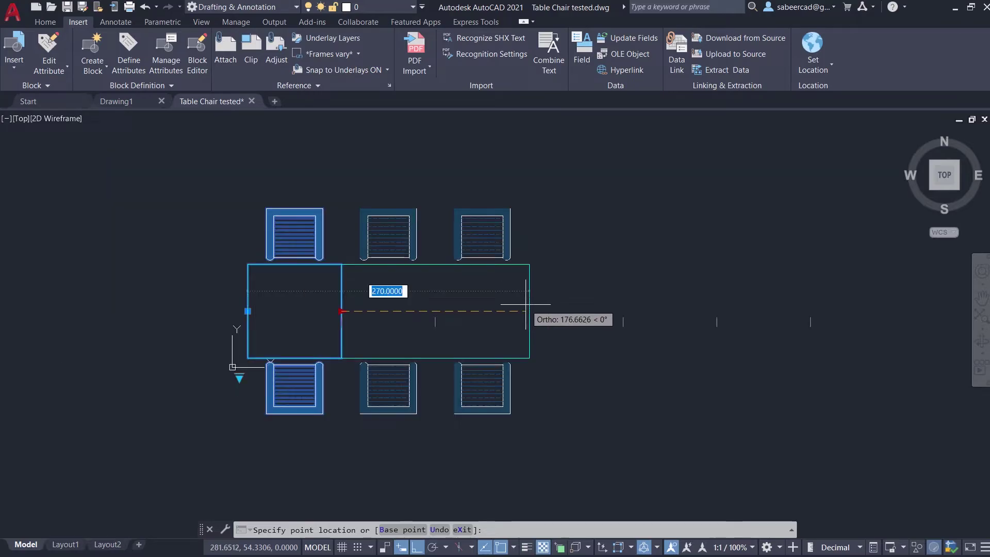
{"action": "scroll", "coordinate": [526, 305], "scroll_direction": "down", "scroll_amount": 1}
{"action": "scroll", "coordinate": [528, 304], "scroll_direction": "up", "scroll_amount": 1}
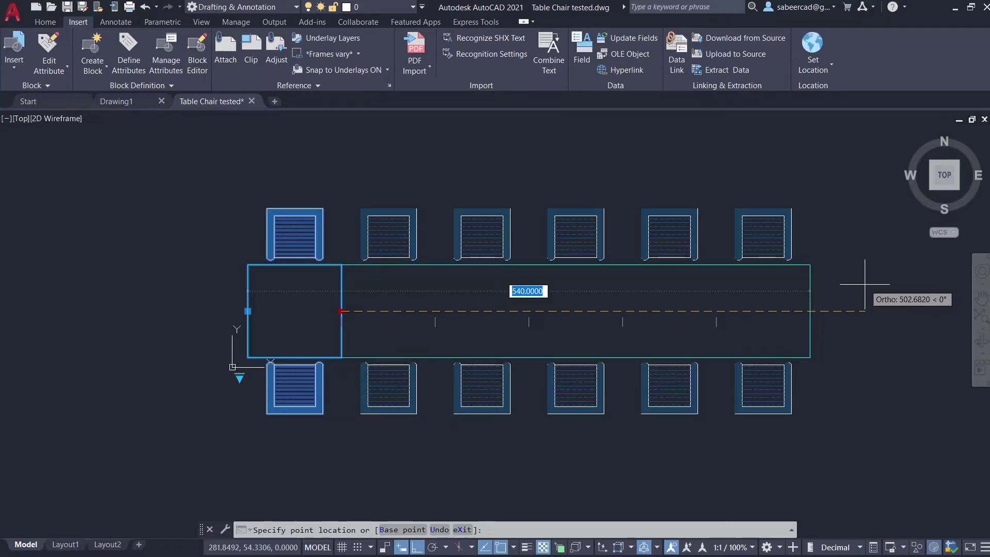
{"action": "left_click", "coordinate": [865, 283]}
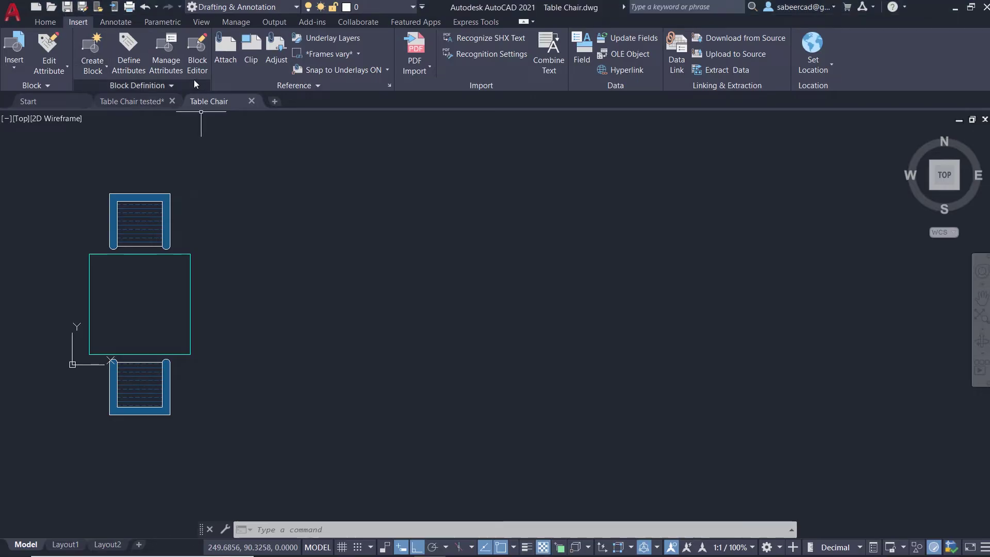
Step: Define block 'Table_Chair' from a window around all 15 objects, based at the table's lower-left corner
{"action": "left_click", "coordinate": [99, 77]}
{"action": "left_click", "coordinate": [104, 91]}
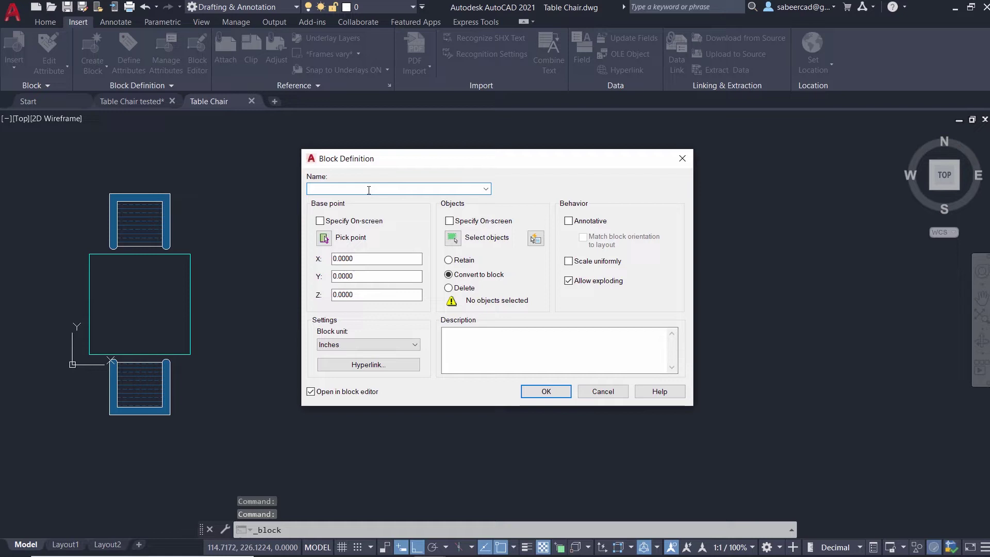
{"action": "type", "text": "Table"}
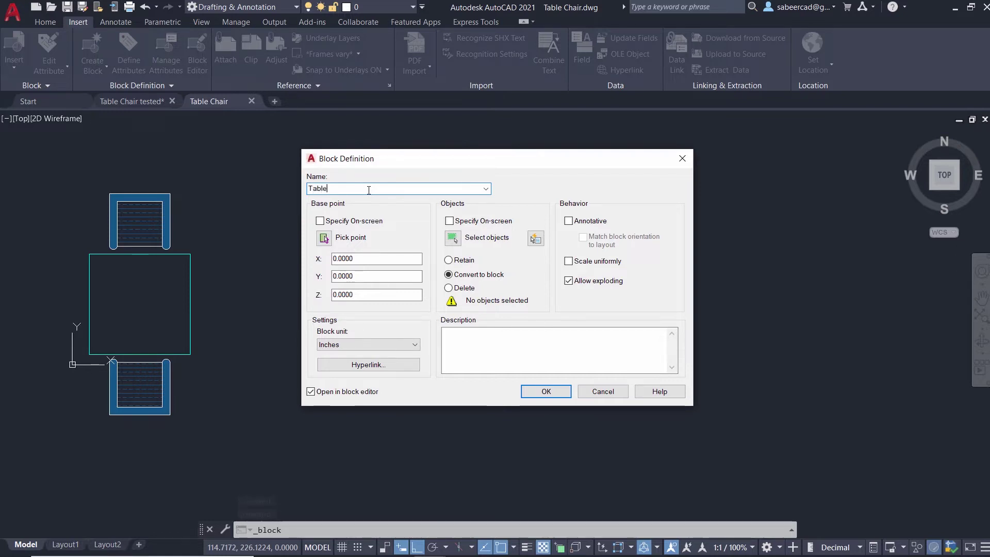
{"action": "type", "text": "_Chair"}
{"action": "left_click", "coordinate": [324, 237]}
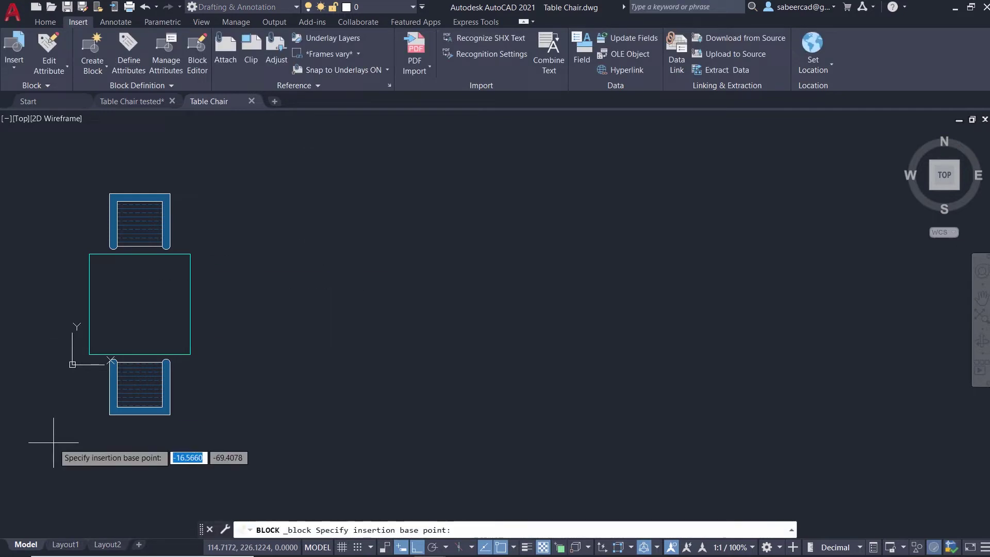
{"action": "left_click", "coordinate": [89, 354]}
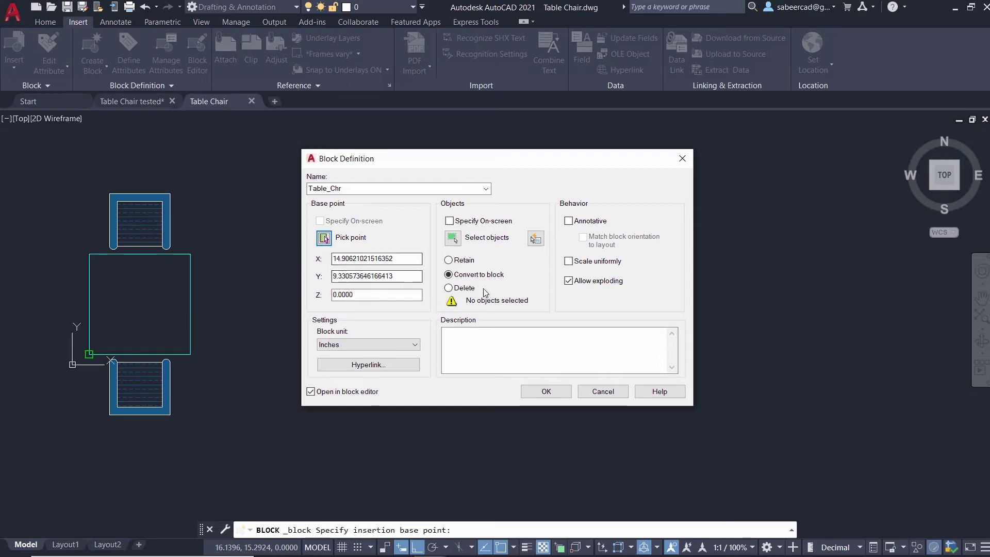
{"action": "left_click", "coordinate": [455, 239]}
{"action": "left_click", "coordinate": [33, 166]}
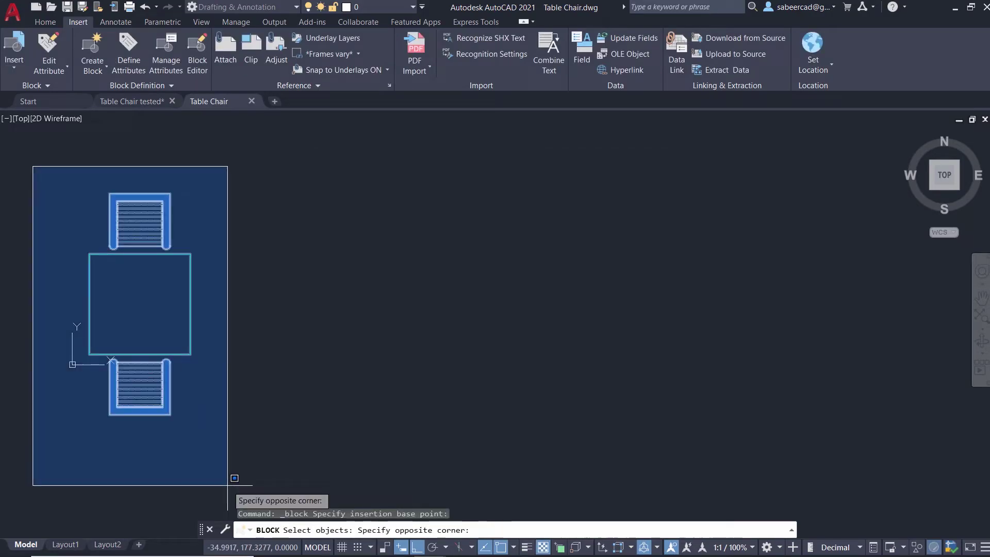
{"action": "left_click", "coordinate": [240, 466]}
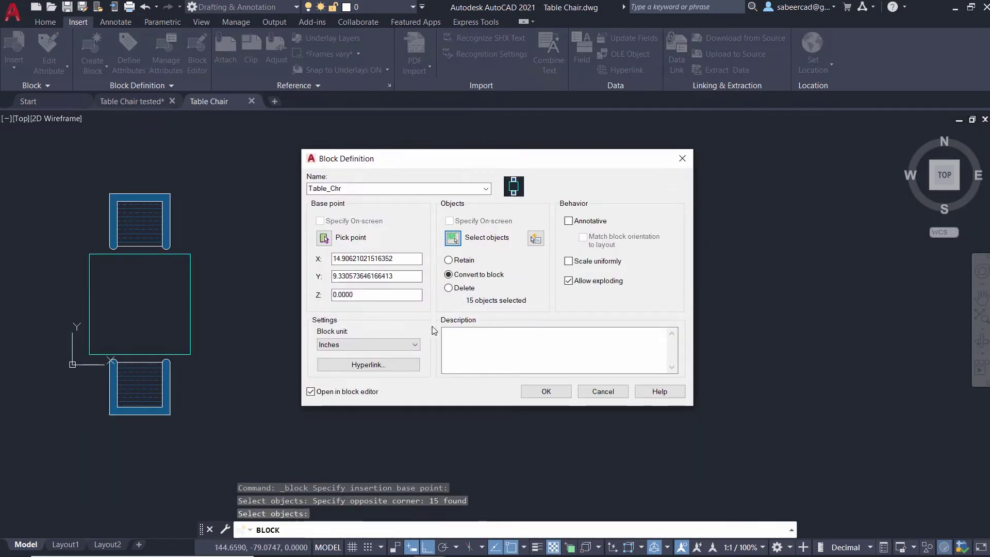
{"action": "left_click", "coordinate": [321, 393]}
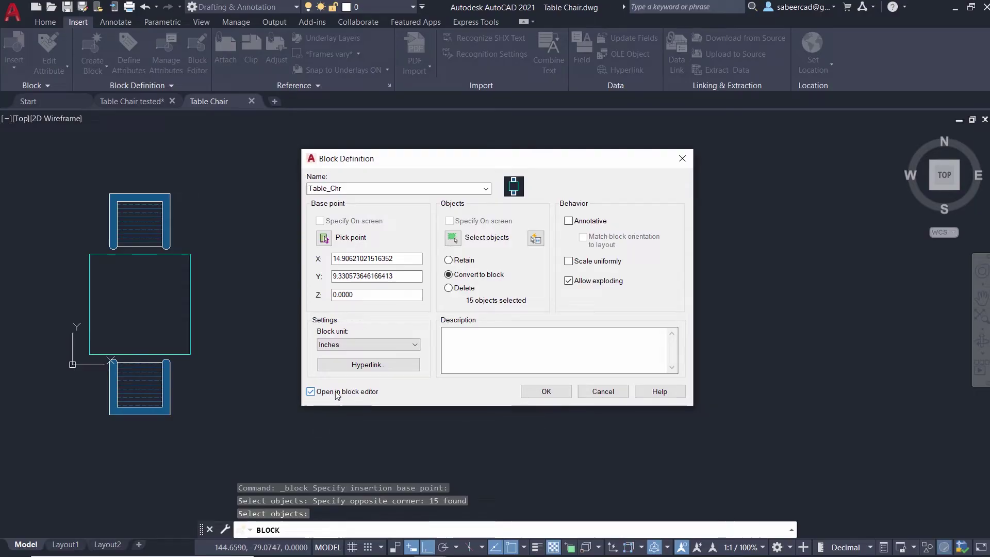
Step: In the Block Editor, add a Linear parameter from the table's left edge midpoint to its right edge
{"action": "left_click", "coordinate": [546, 391]}
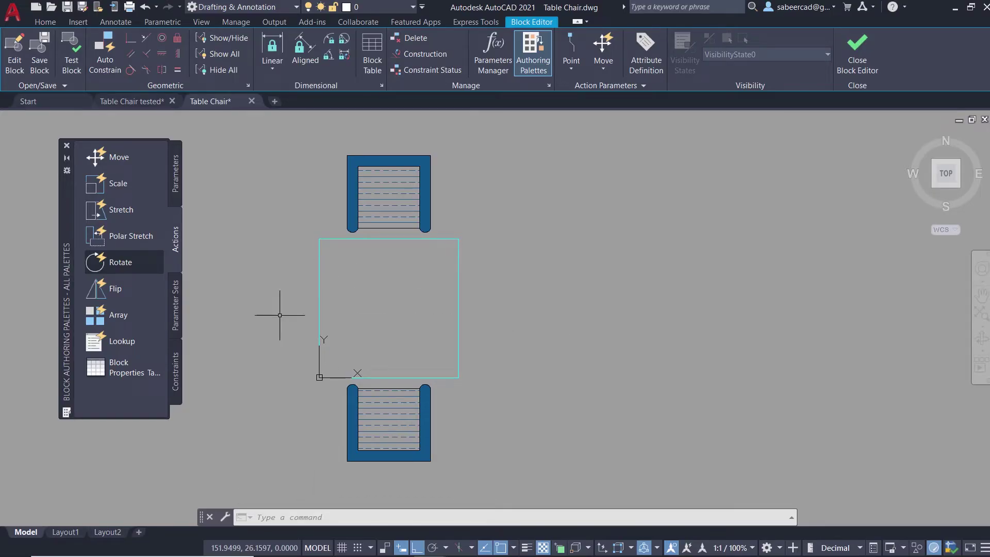
{"action": "left_click", "coordinate": [176, 176]}
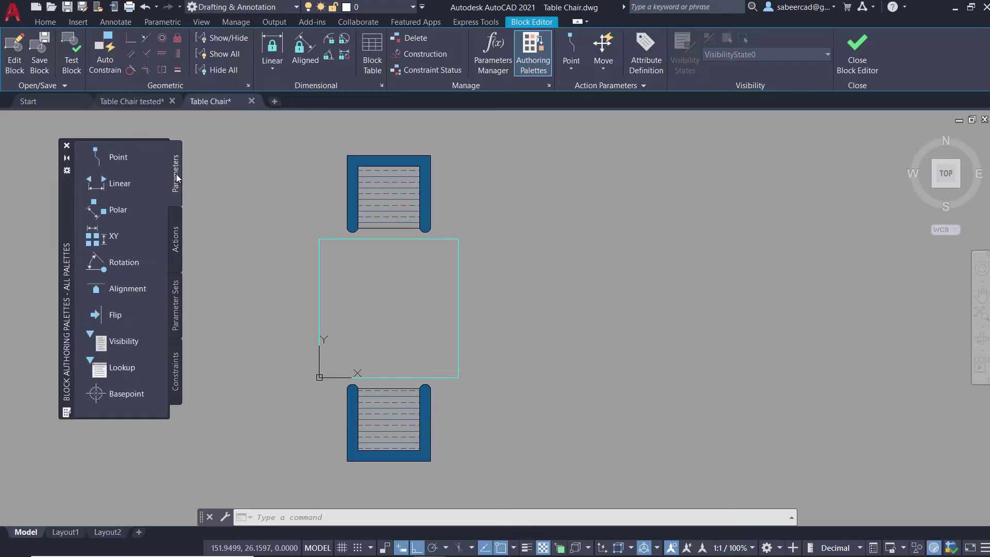
{"action": "left_click", "coordinate": [123, 186]}
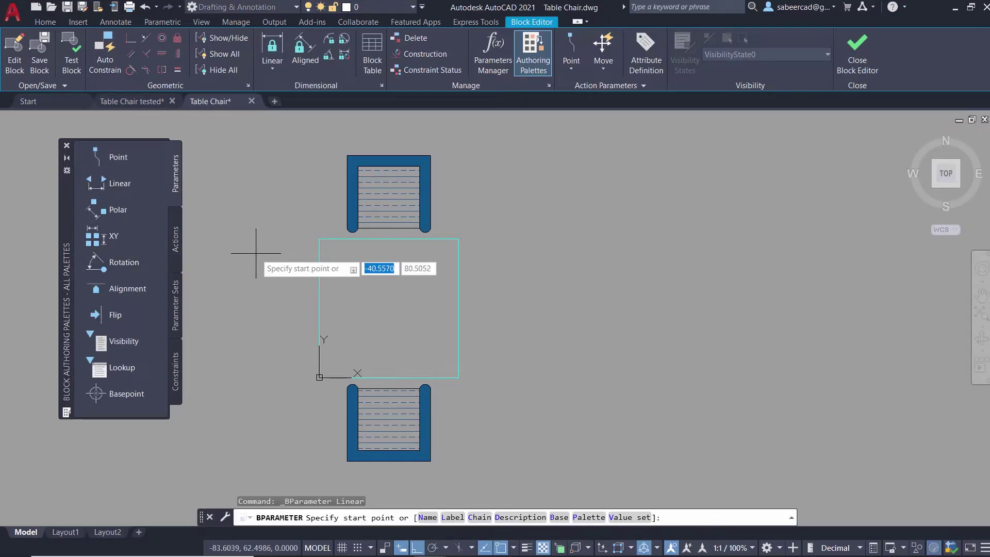
{"action": "left_click", "coordinate": [319, 308]}
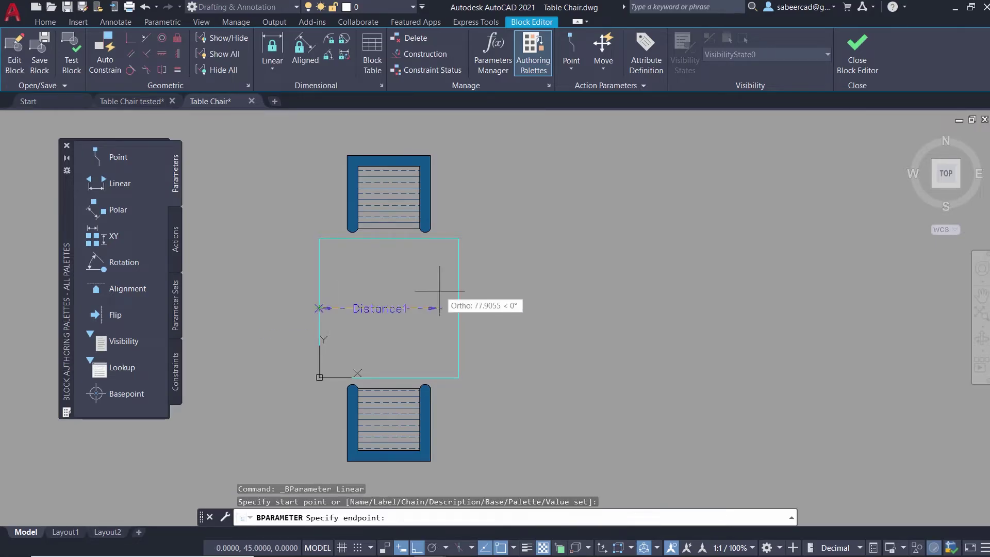
{"action": "left_click", "coordinate": [456, 309]}
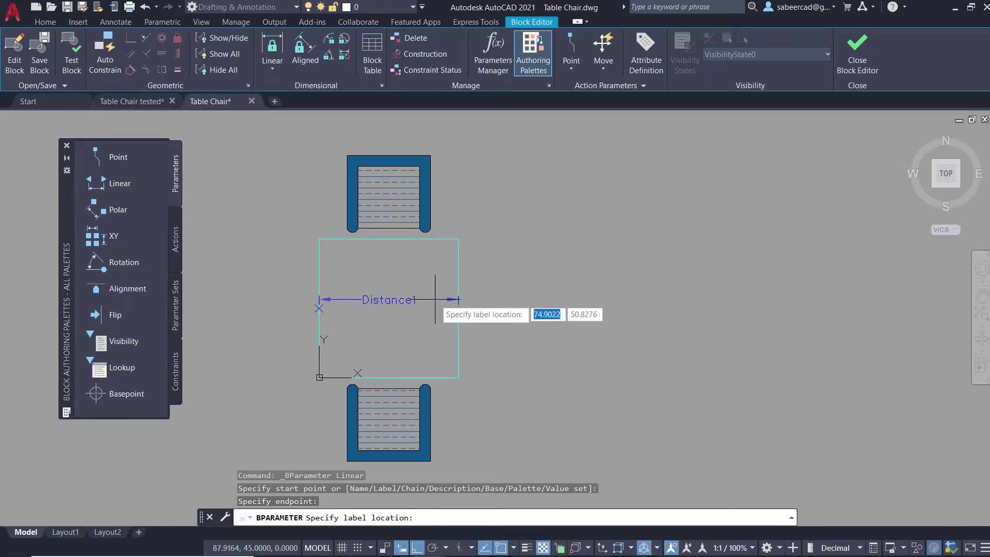
{"action": "left_click", "coordinate": [435, 299]}
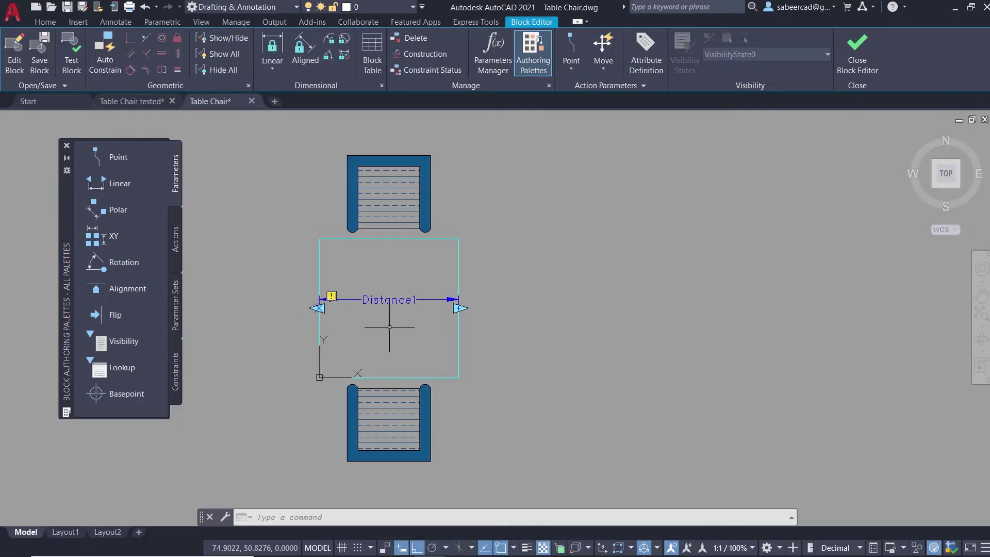
Step: Add a Stretch action on Distance1's right point, framing and selecting the table's three right-edge objects
{"action": "left_click", "coordinate": [175, 243]}
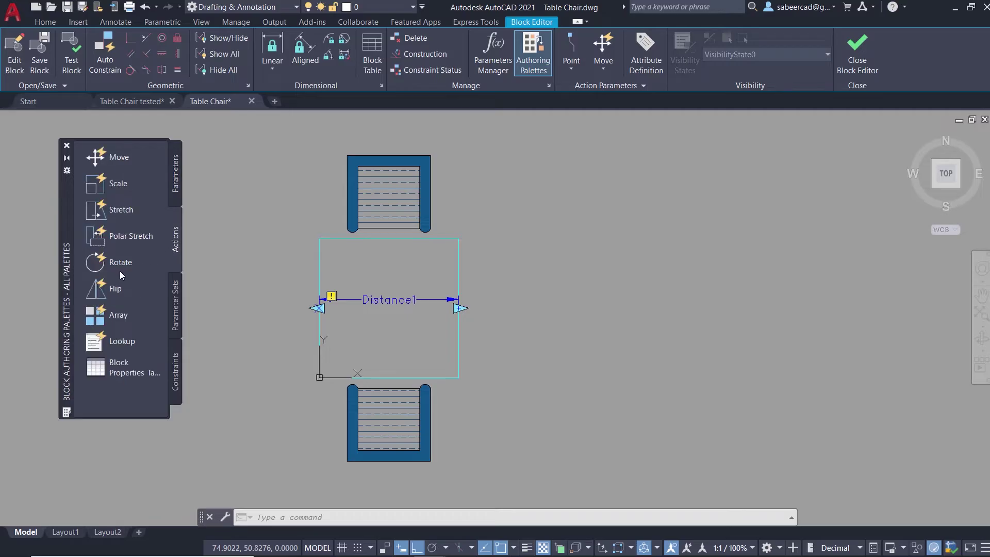
{"action": "left_click", "coordinate": [118, 213]}
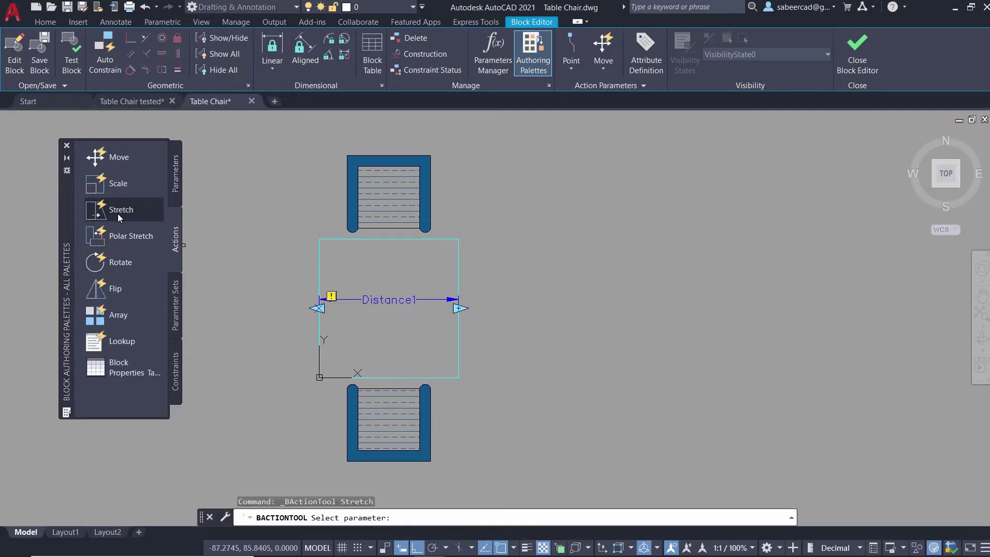
{"action": "left_click", "coordinate": [397, 301]}
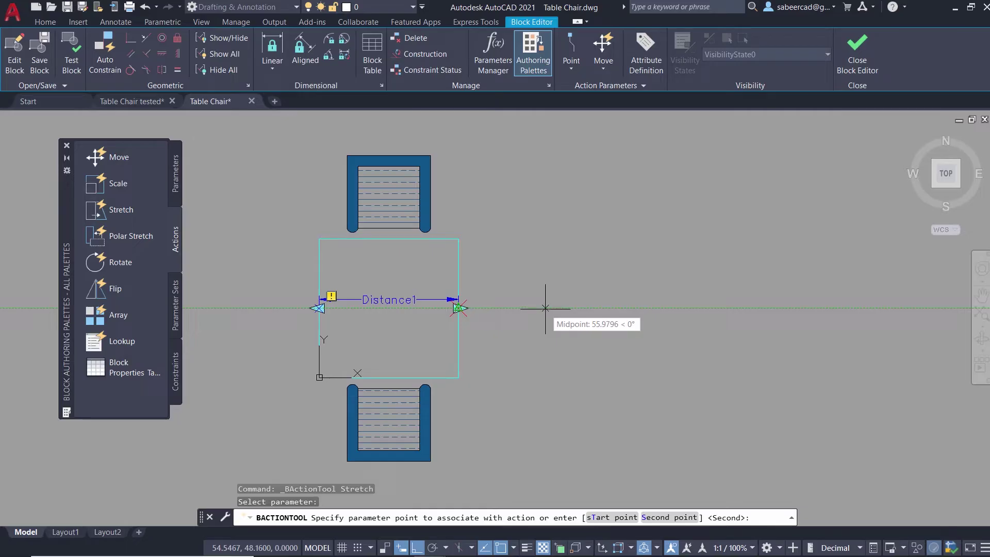
{"action": "left_click", "coordinate": [457, 309]}
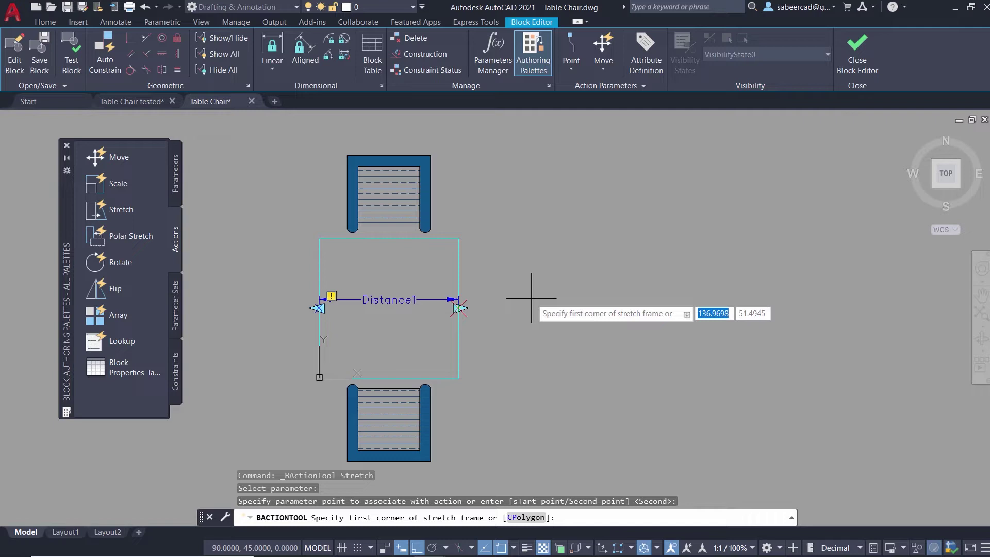
{"action": "left_click", "coordinate": [516, 193]}
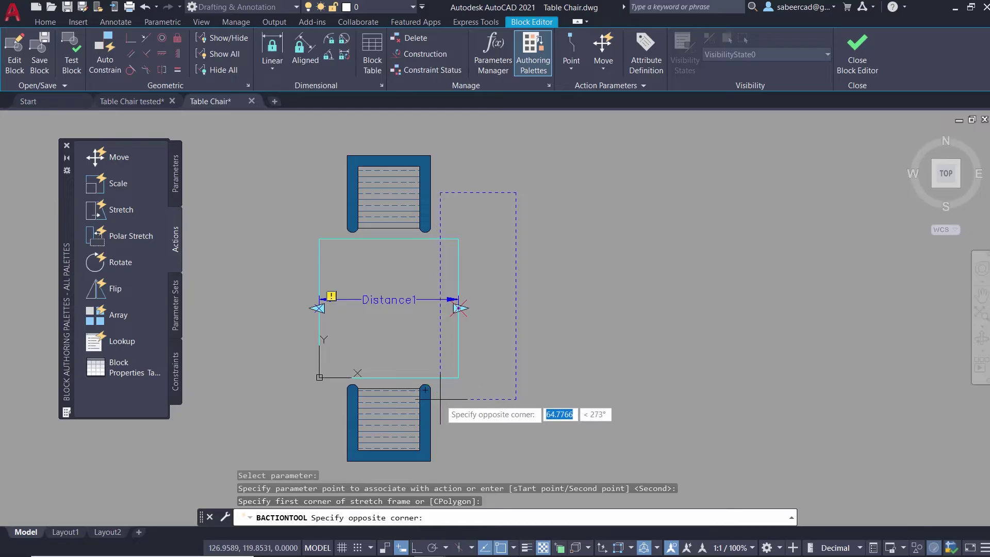
{"action": "scroll", "coordinate": [438, 399], "scroll_direction": "up", "scroll_amount": 4}
{"action": "scroll", "coordinate": [402, 416], "scroll_direction": "down", "scroll_amount": 4}
{"action": "left_click", "coordinate": [416, 407]}
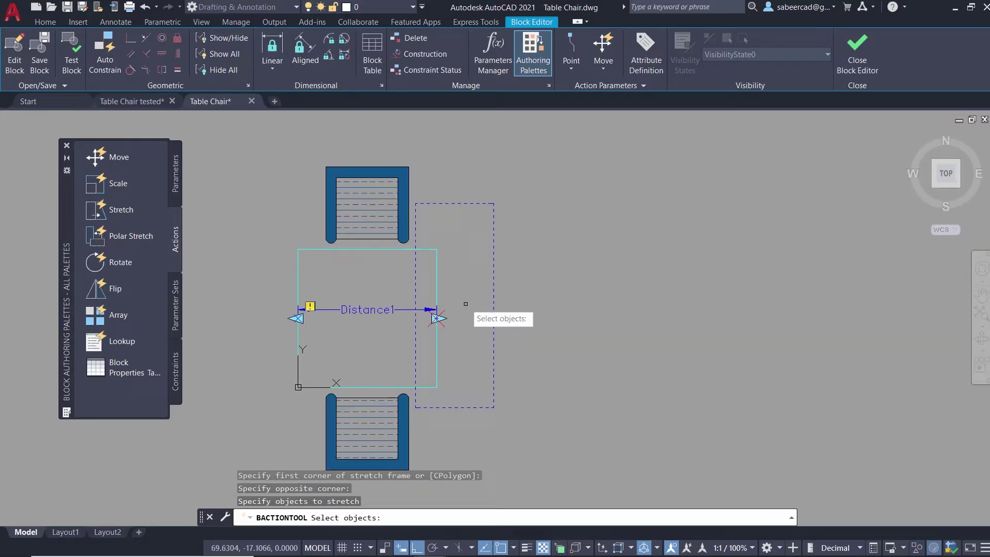
{"action": "left_click", "coordinate": [460, 235]}
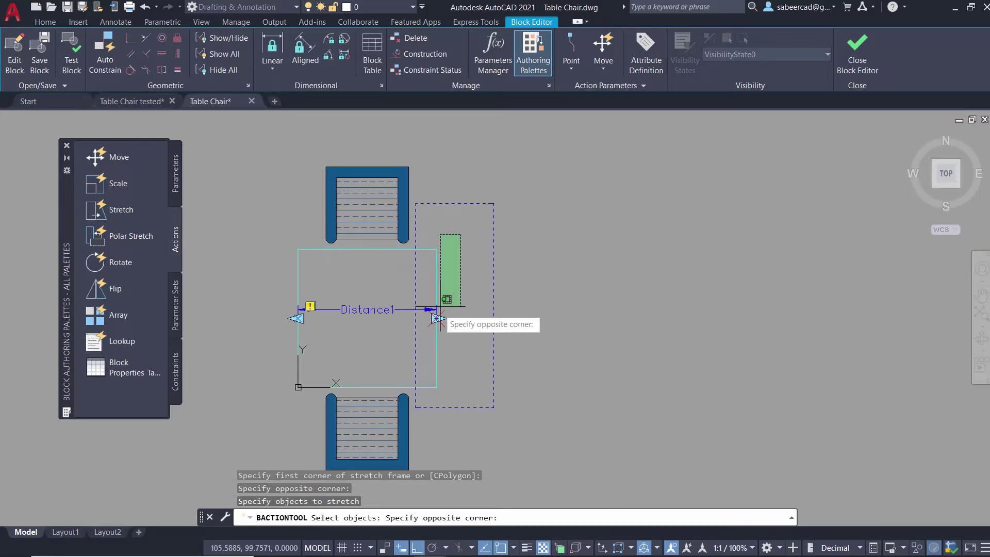
{"action": "left_click", "coordinate": [424, 399]}
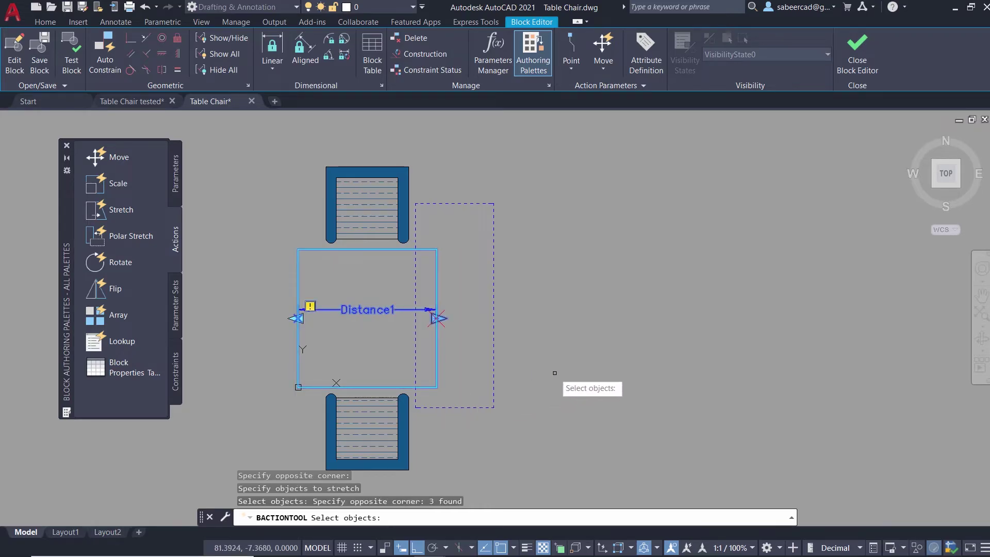
{"action": "key", "text": "Return"}
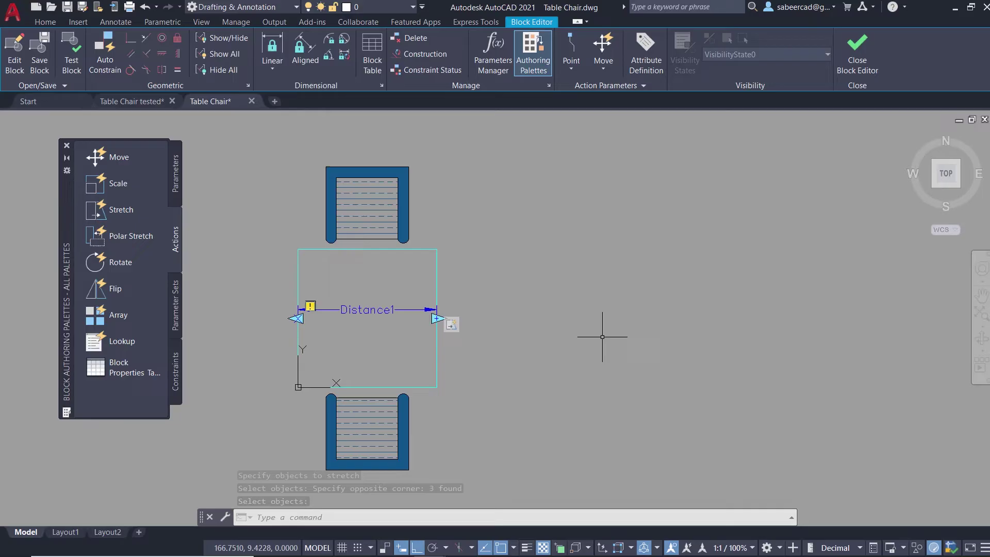
{"action": "left_click", "coordinate": [71, 61]}
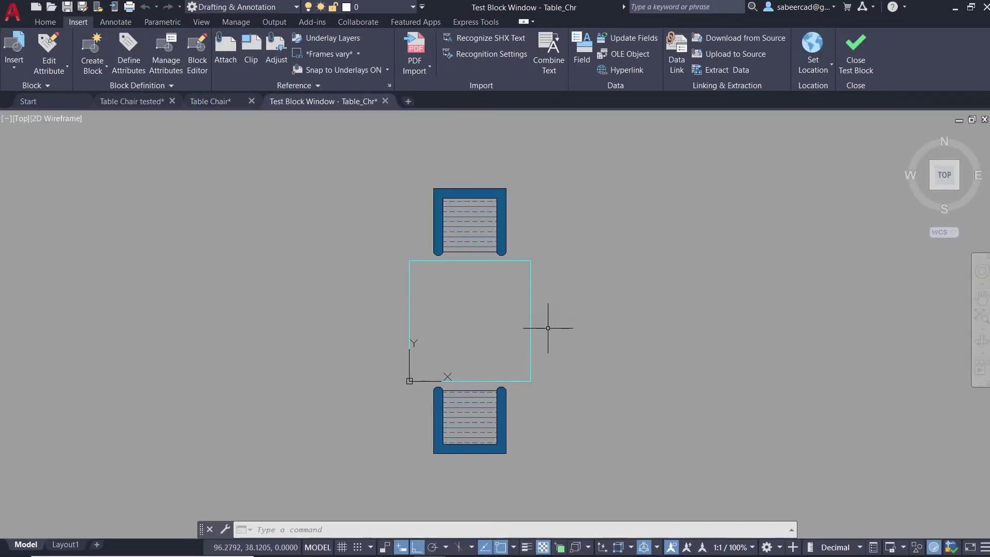
{"action": "left_click", "coordinate": [531, 330]}
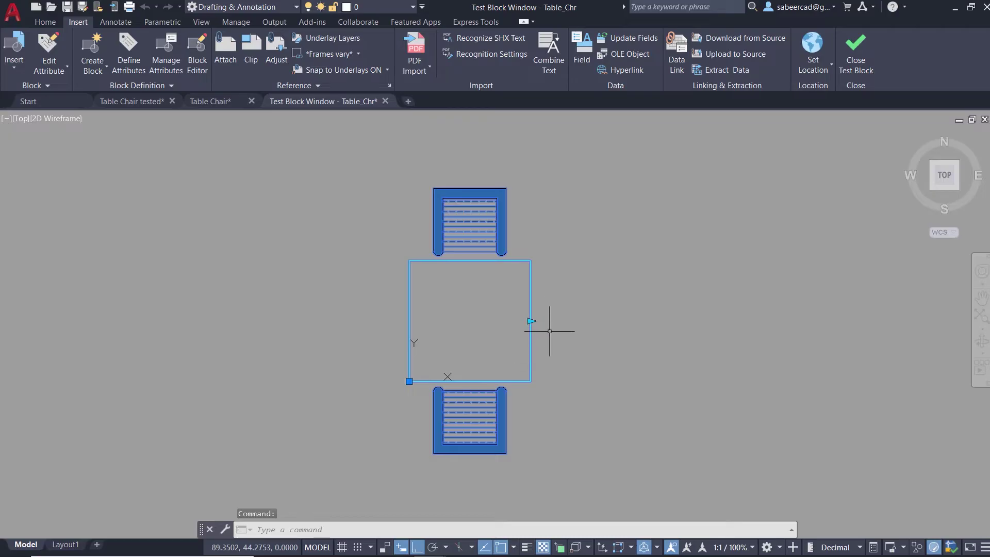
{"action": "left_click", "coordinate": [531, 321]}
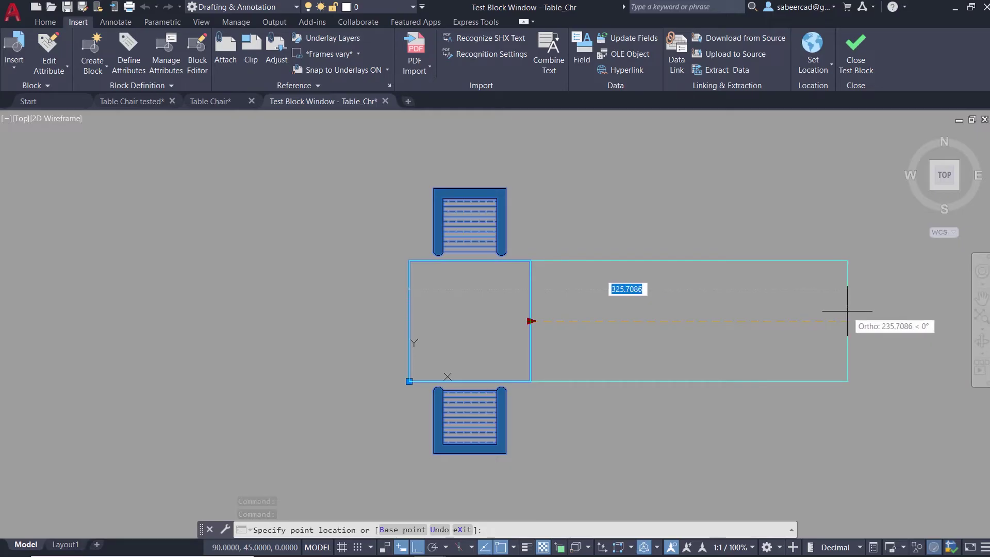
{"action": "mouse_move", "coordinate": [847, 311]}
{"action": "middle_mouse_down"}
{"action": "mouse_move", "coordinate": [622, 313]}
{"action": "mouse_move", "coordinate": [472, 296]}
{"action": "middle_mouse_up"}
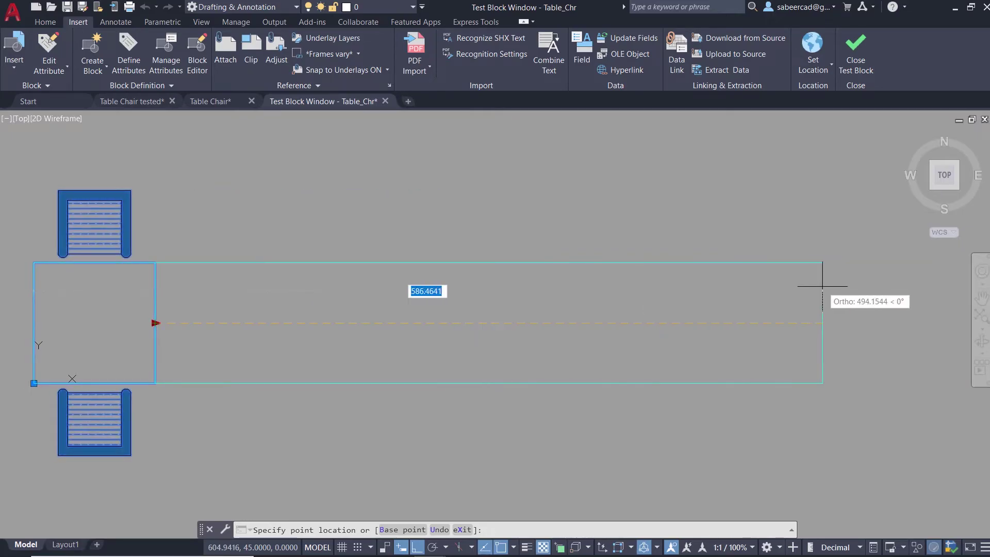
{"action": "left_click", "coordinate": [877, 276]}
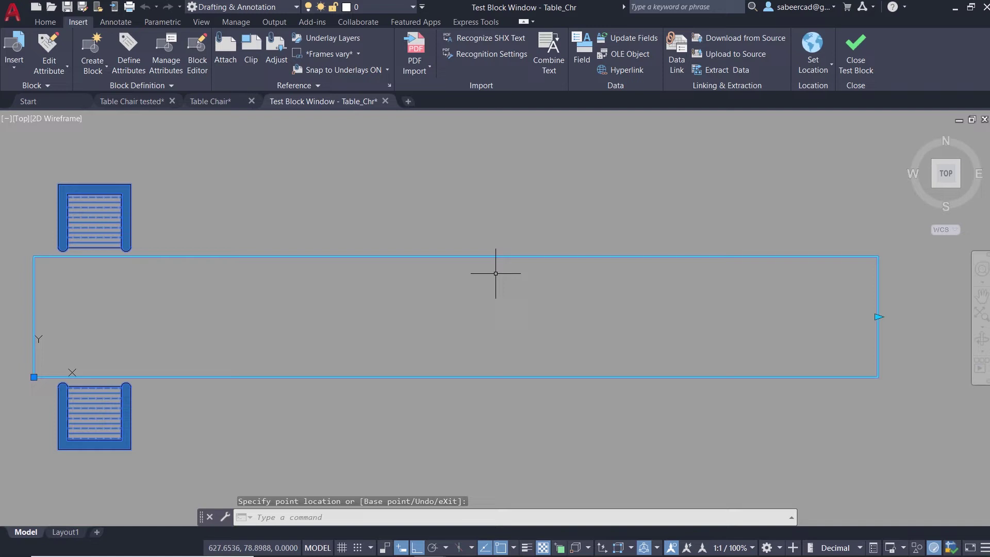
{"action": "left_click", "coordinate": [847, 59]}
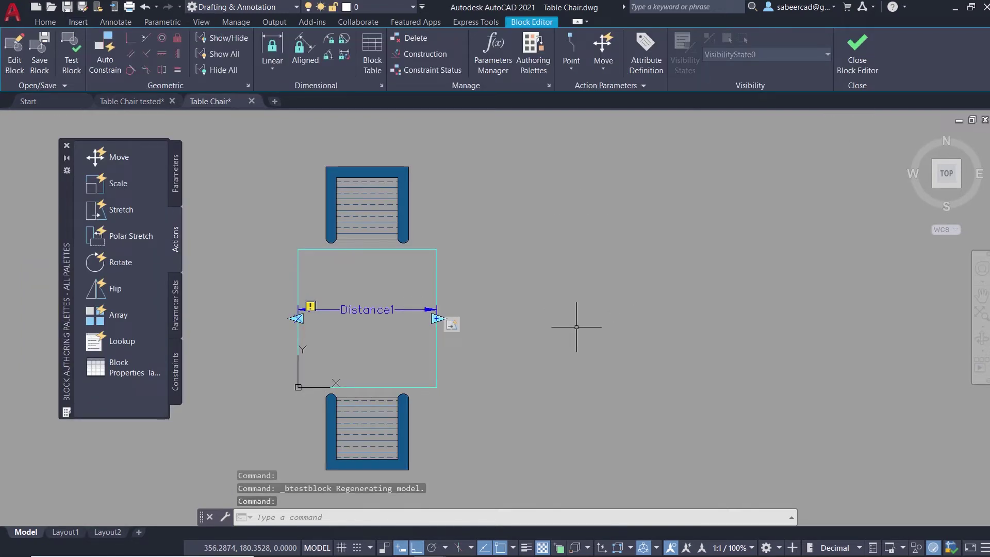
Step: Change Distance1's Dist type to List in the Properties palette
{"action": "left_click", "coordinate": [367, 315]}
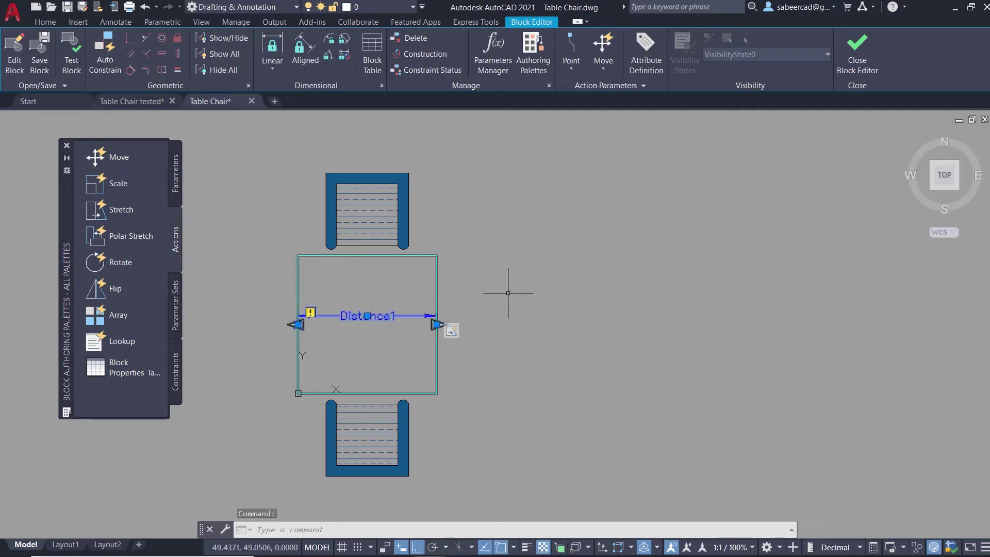
{"action": "key", "text": "ctrl+1"}
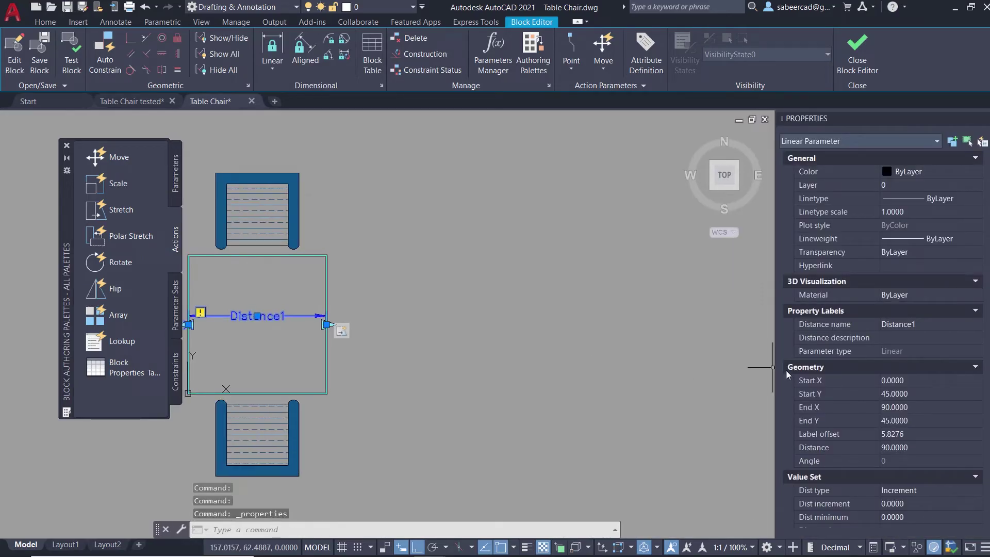
{"action": "scroll", "coordinate": [885, 434], "scroll_direction": "down", "scroll_amount": 2}
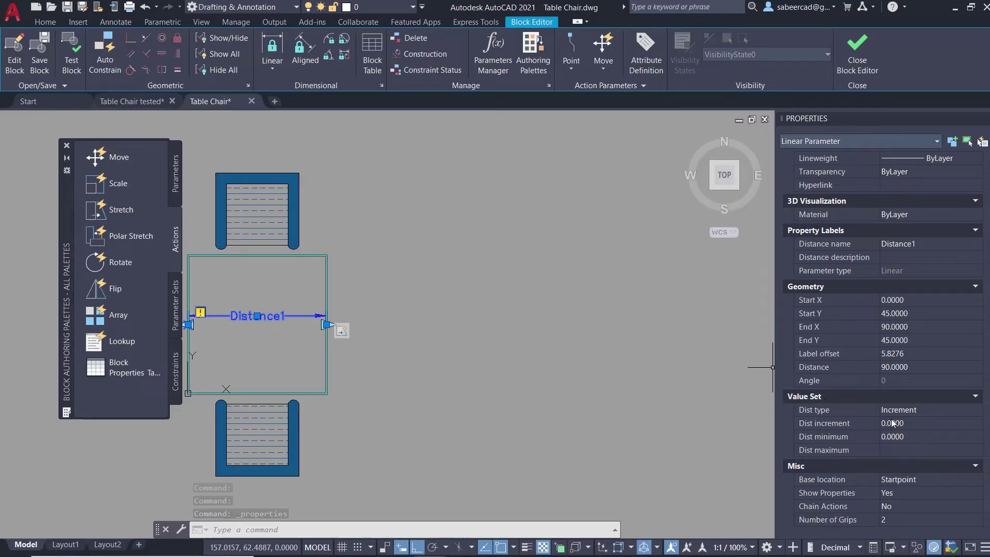
{"action": "left_click", "coordinate": [914, 422]}
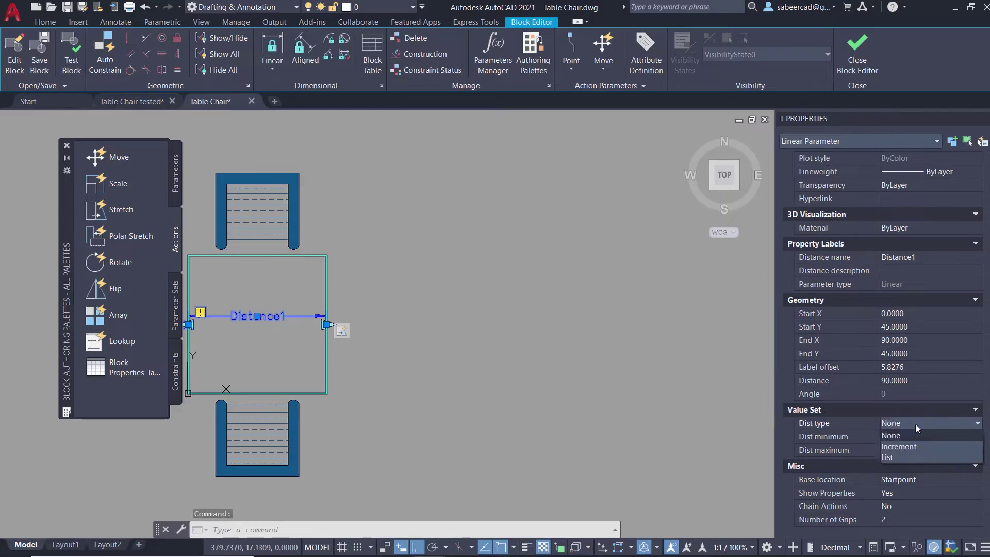
{"action": "left_click", "coordinate": [900, 457]}
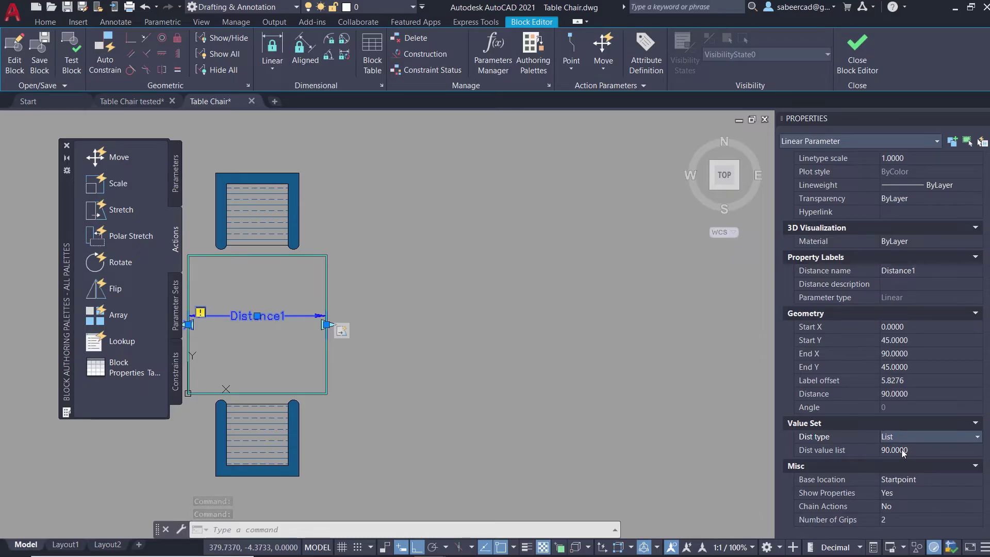
{"action": "left_click", "coordinate": [902, 450]}
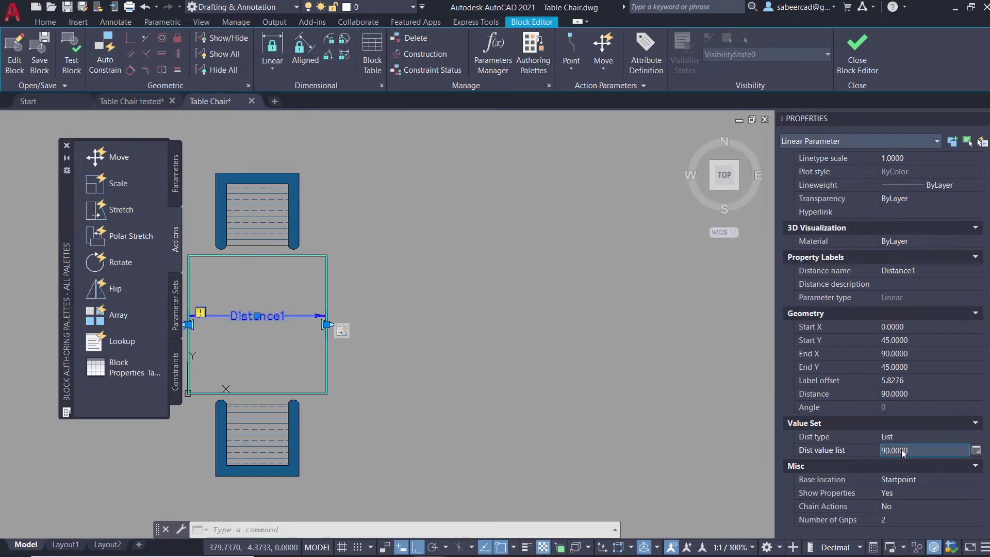
Step: Add distance values 180, 270, 360, 450 and 540 to Distance1's list and confirm
{"action": "left_click", "coordinate": [975, 450]}
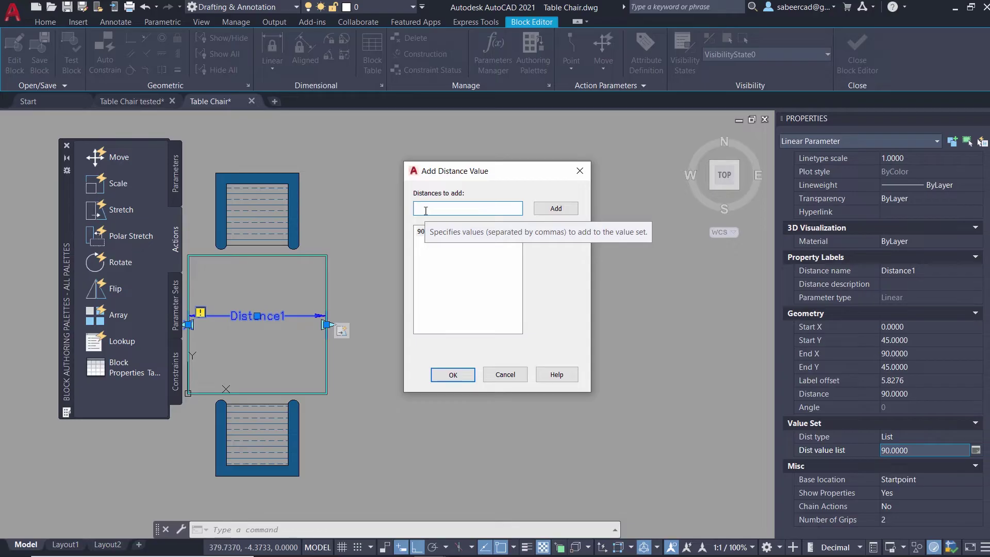
{"action": "type", "text": "180"}
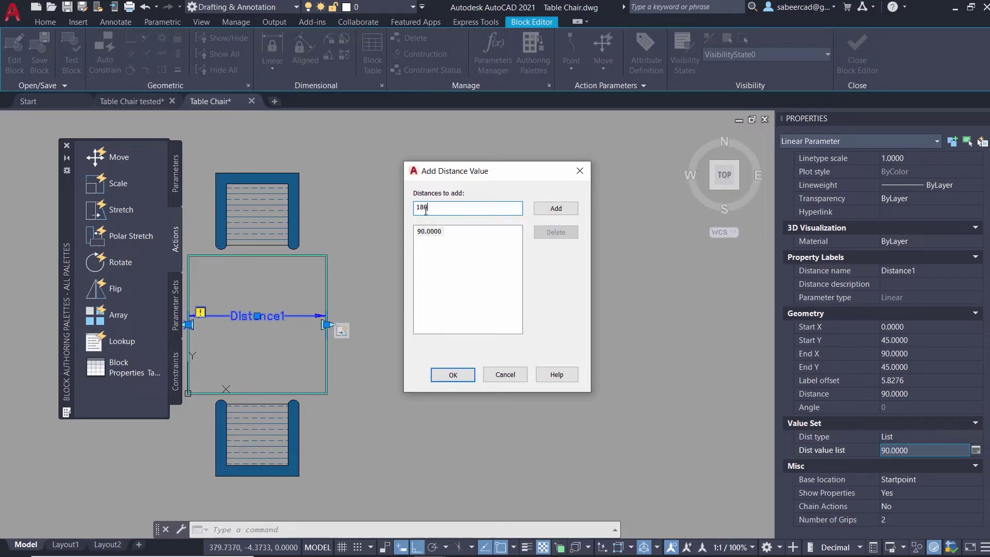
{"action": "left_click", "coordinate": [555, 211]}
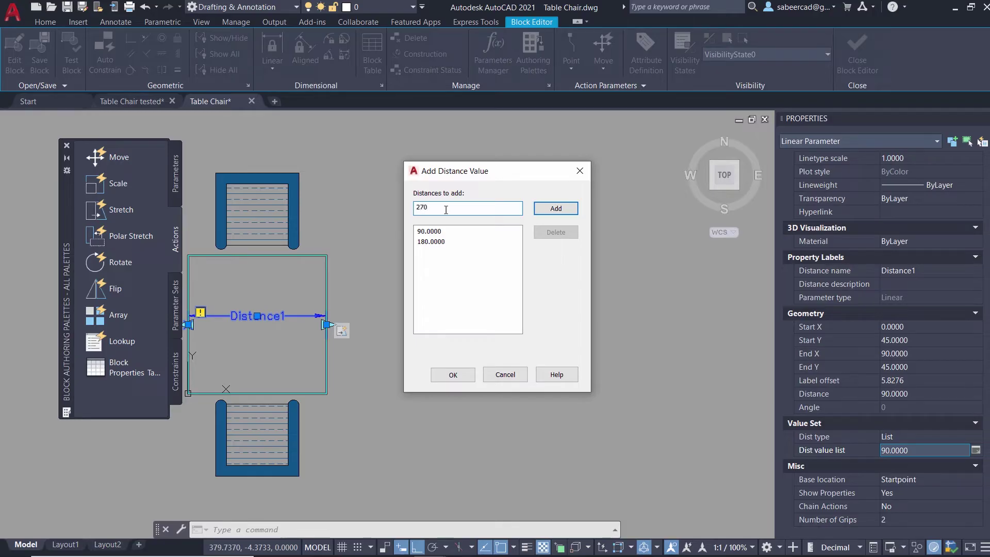
{"action": "left_click", "coordinate": [555, 208]}
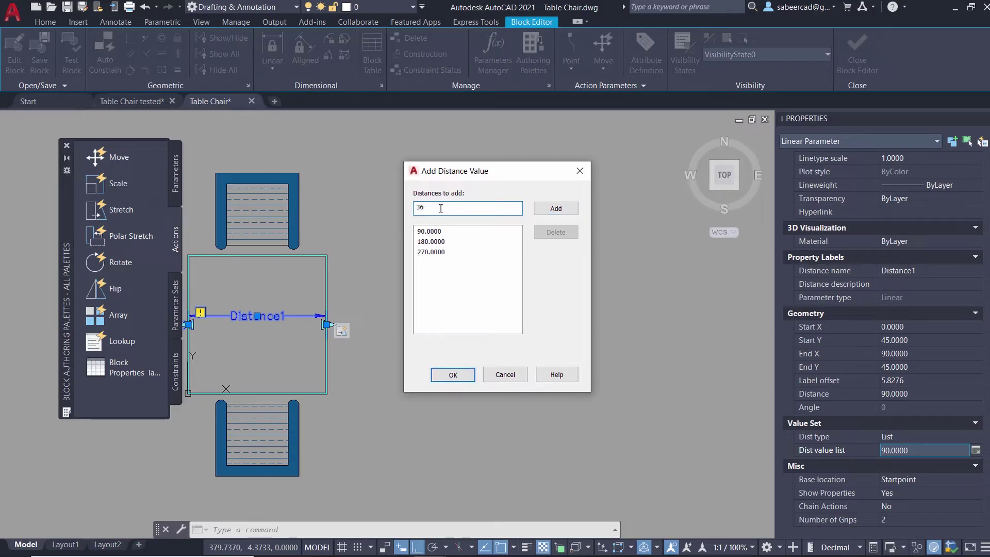
{"action": "key", "text": "Return"}
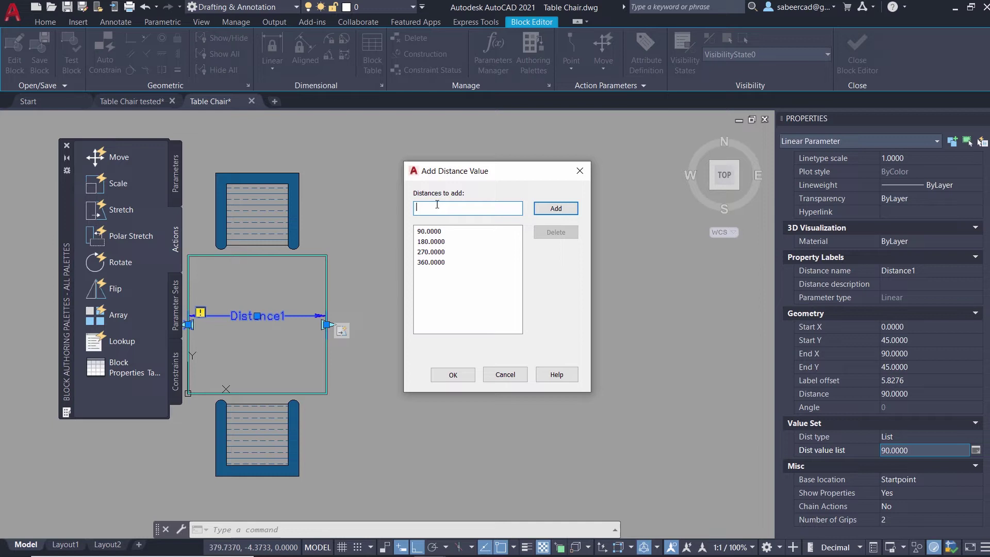
{"action": "type", "text": "450"}
{"action": "key", "text": "Return"}
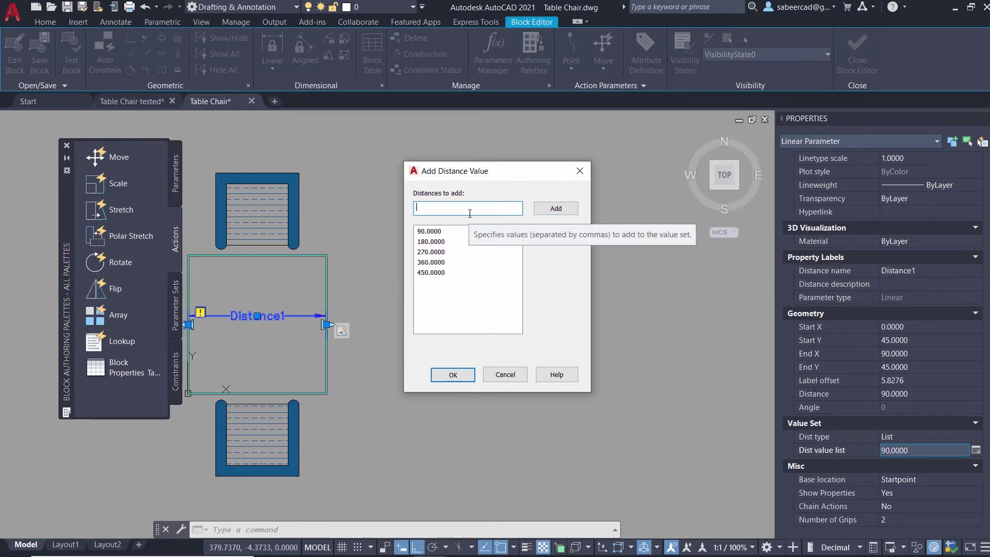
{"action": "type", "text": "540"}
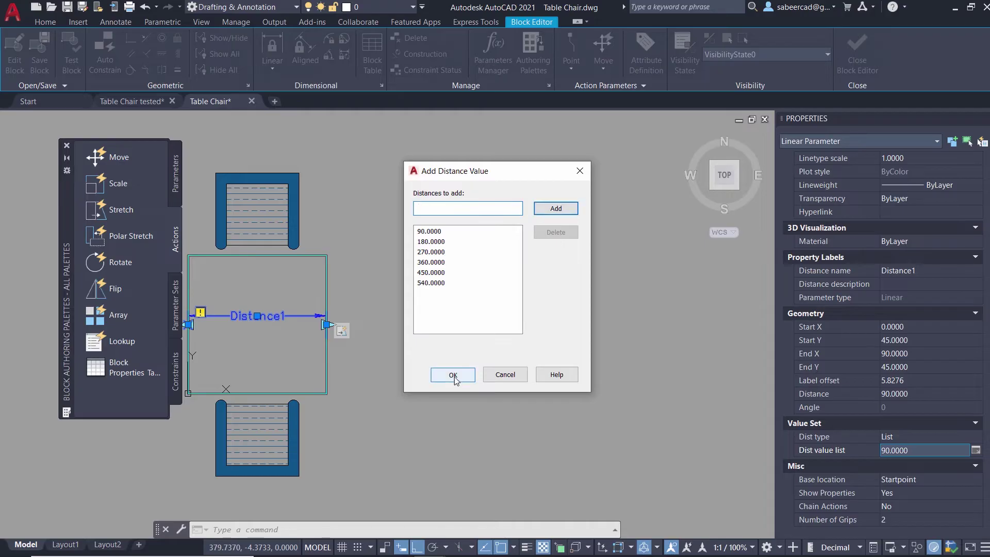
{"action": "left_click", "coordinate": [453, 375]}
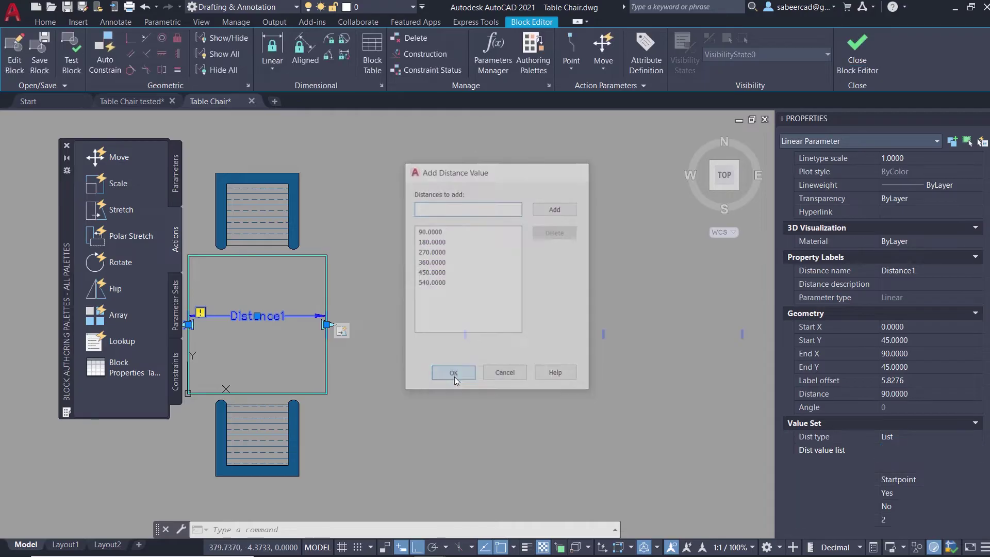
Step: In the Test Block Window, stretch the table's linear grip to a length of 540
{"action": "left_click", "coordinate": [72, 64]}
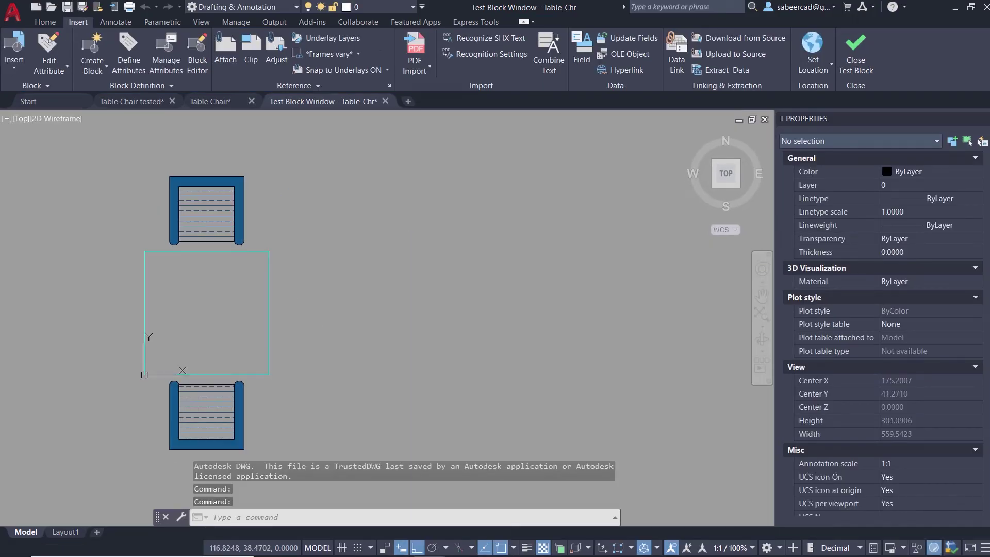
{"action": "left_click", "coordinate": [271, 324]}
{"action": "scroll", "coordinate": [283, 318], "scroll_direction": "down", "scroll_amount": 2}
{"action": "mouse_move", "coordinate": [285, 314]}
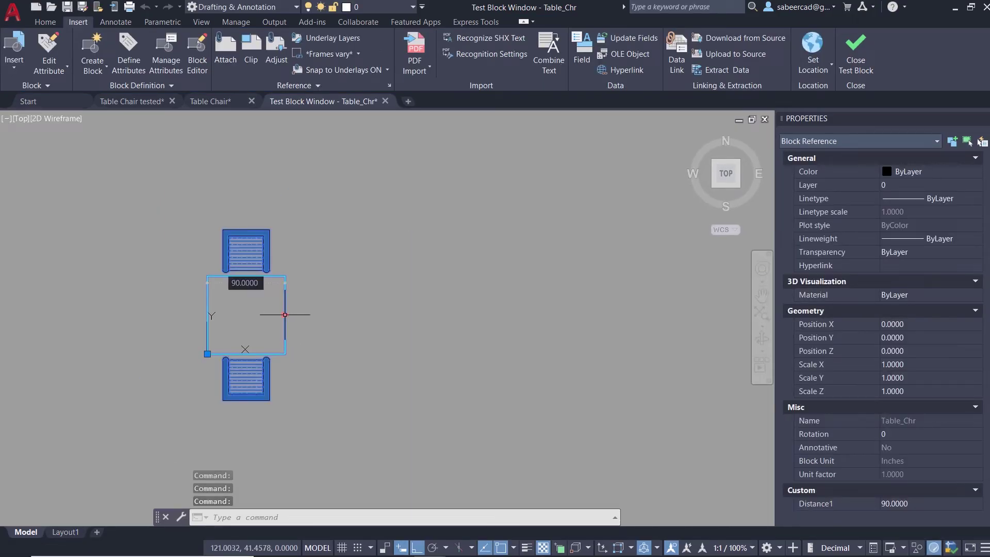
{"action": "left_click", "coordinate": [284, 314]}
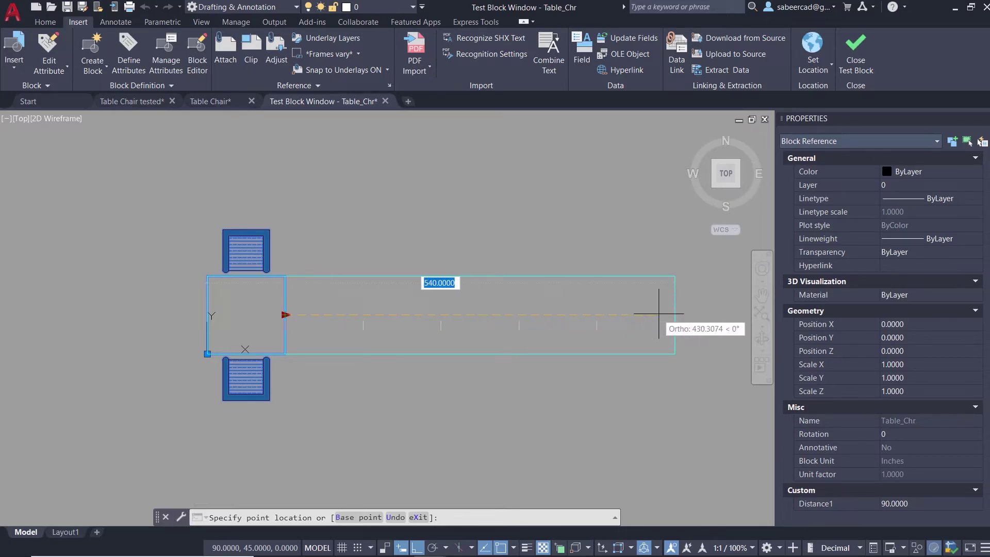
{"action": "middle_click_drag", "start_coordinate": [658, 314], "coordinate": [608, 319]}
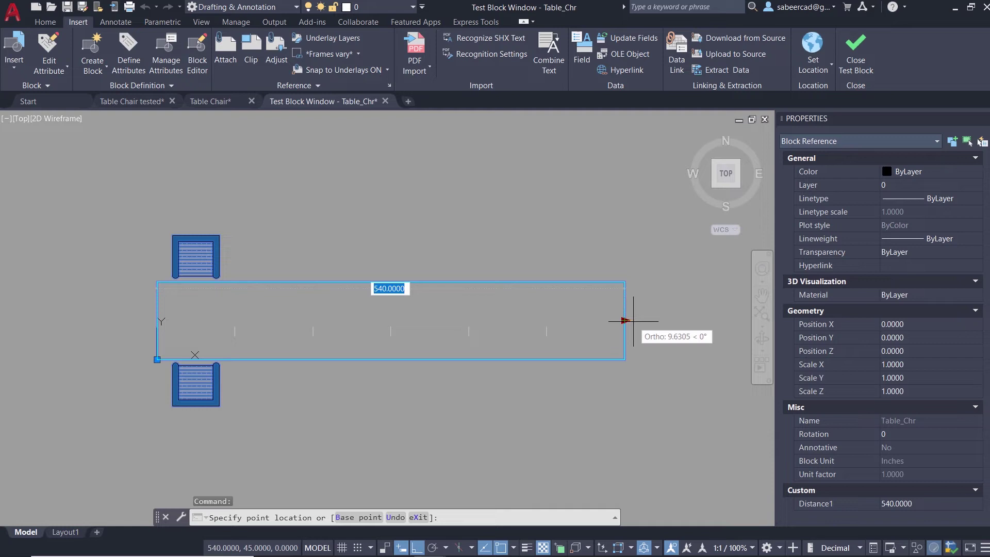
{"action": "key", "text": "Return"}
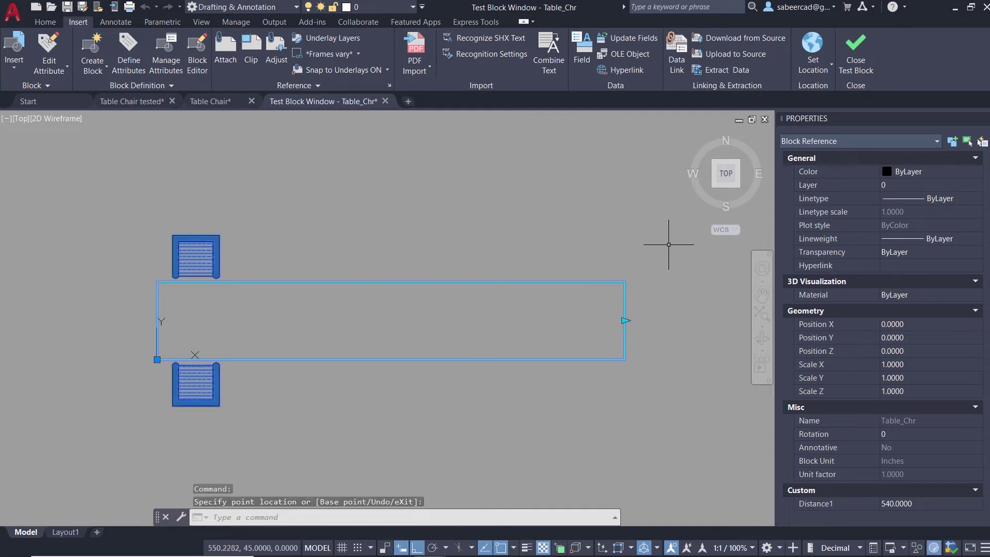
Step: Close the test window and add an Array action on Distance1 for the chairs with 90 column spacing
{"action": "left_click", "coordinate": [848, 50]}
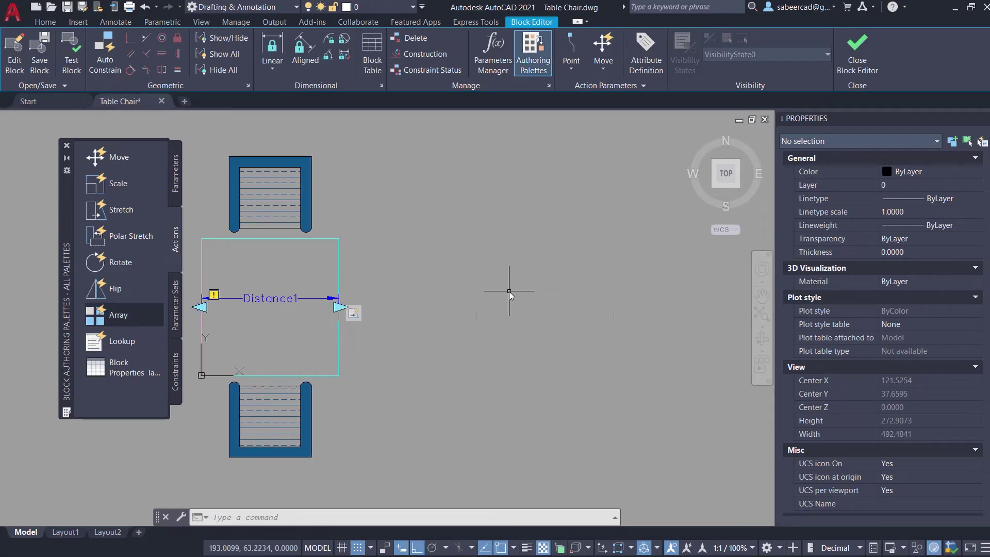
{"action": "left_click", "coordinate": [119, 315]}
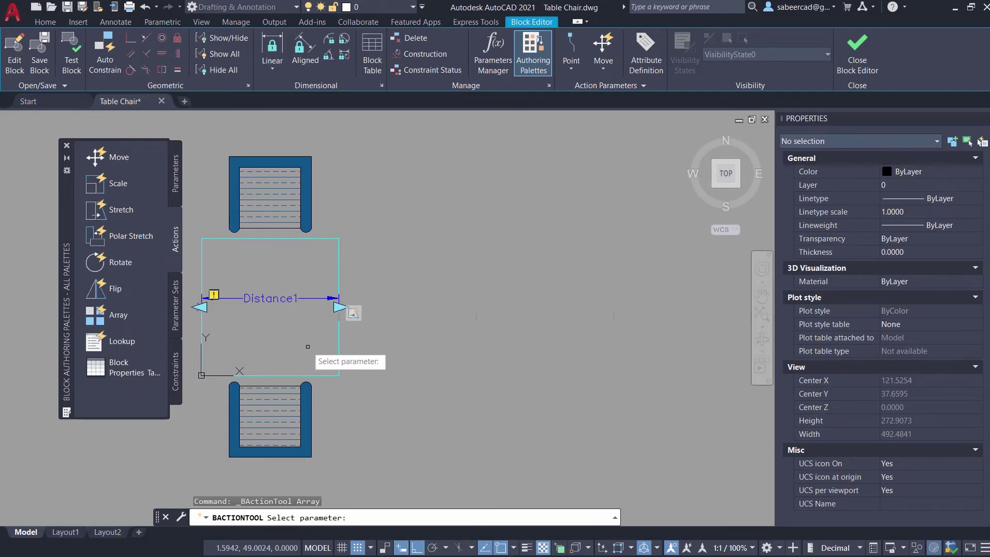
{"action": "left_click", "coordinate": [286, 298]}
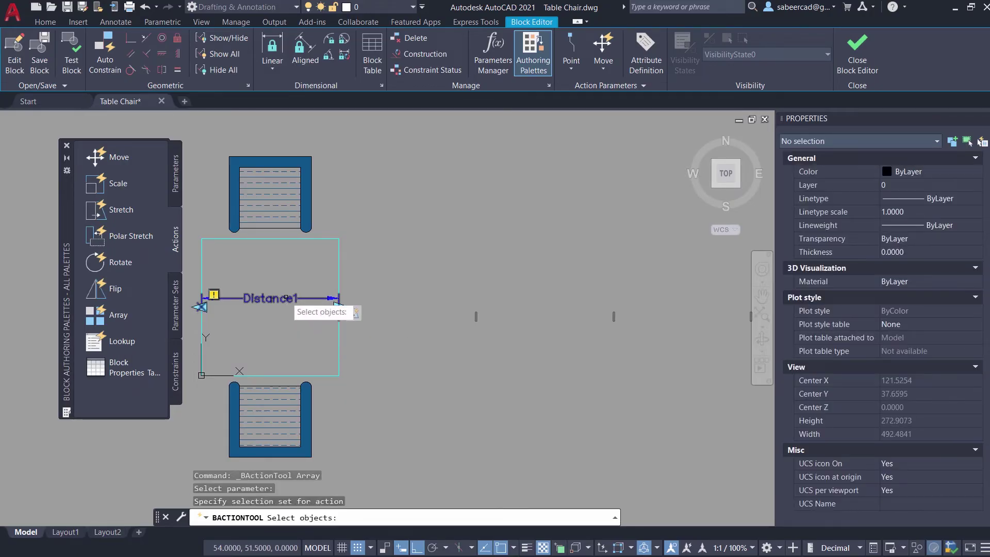
{"action": "left_click", "coordinate": [220, 140]}
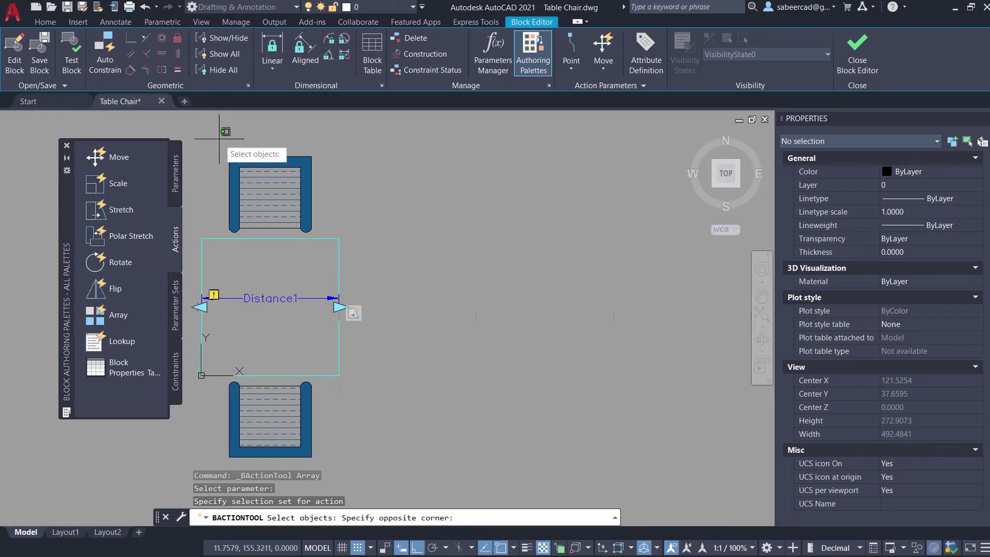
{"action": "left_click", "coordinate": [326, 465]}
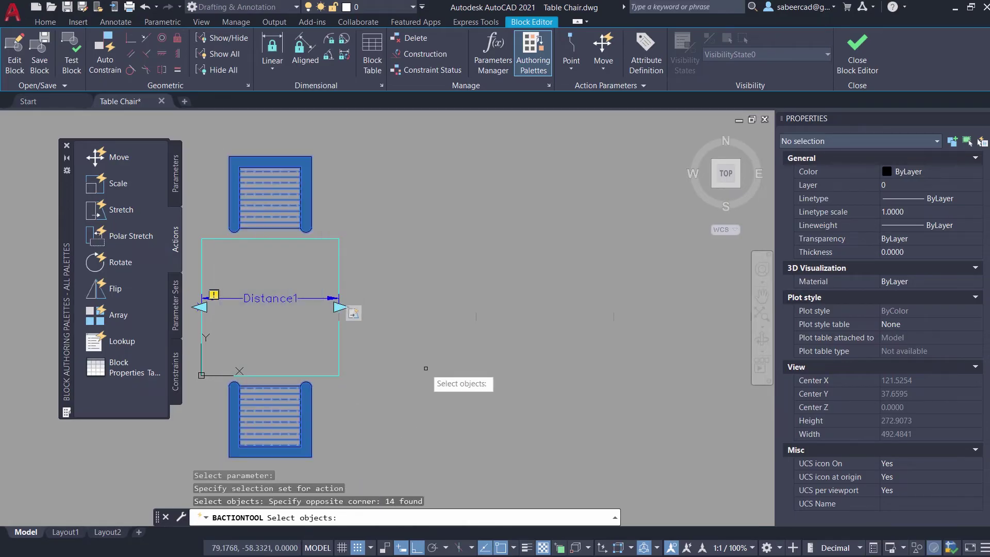
{"action": "key", "text": "Return"}
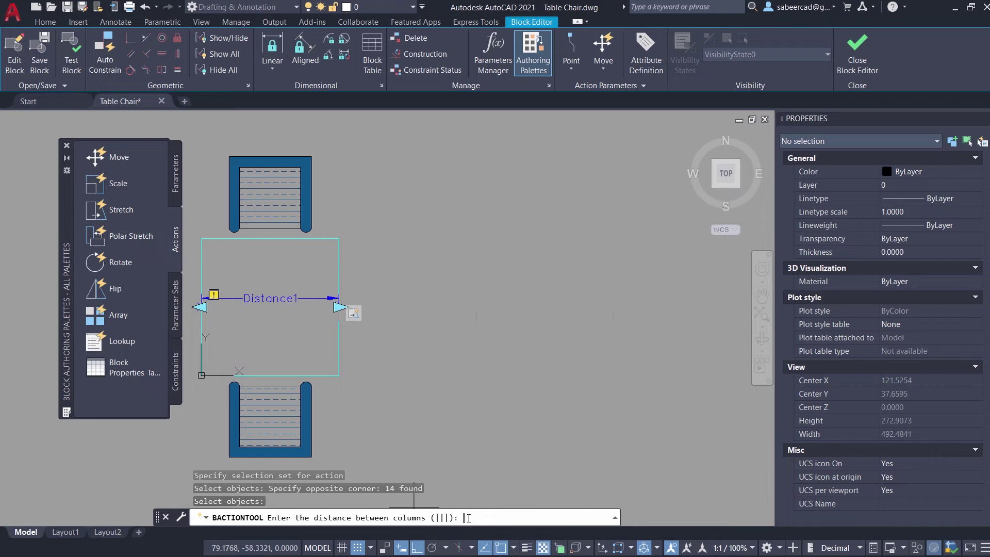
{"action": "type", "text": "90"}
{"action": "key", "text": "Escape"}
{"action": "key", "text": "Escape"}
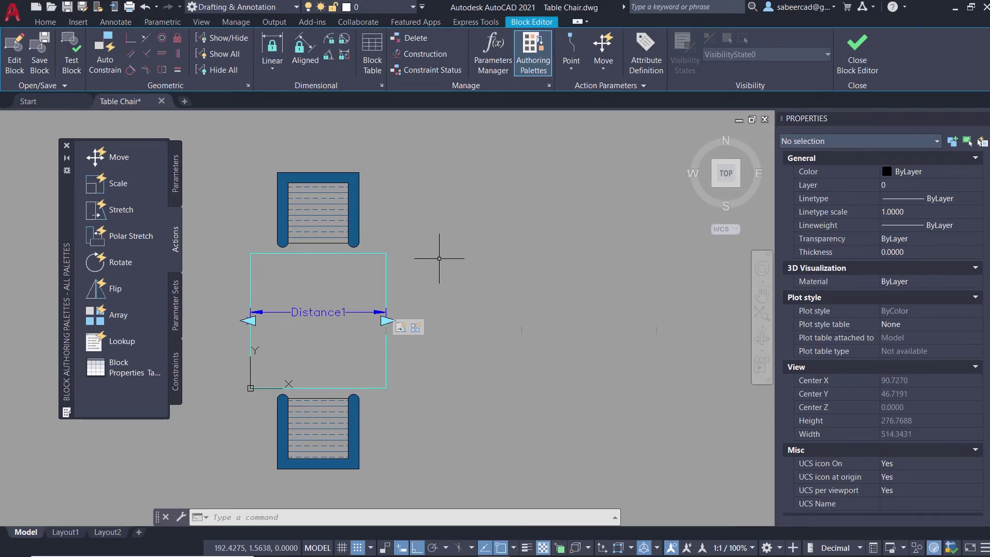
Step: Save the block changes and stretch the table block to 540, filling in chair pairs
{"action": "left_click", "coordinate": [846, 64]}
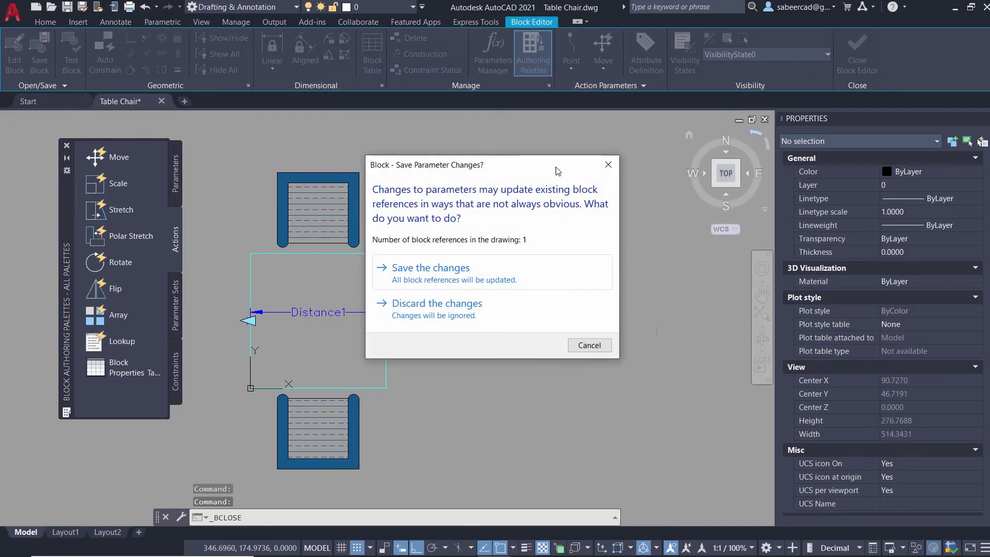
{"action": "left_click", "coordinate": [444, 273]}
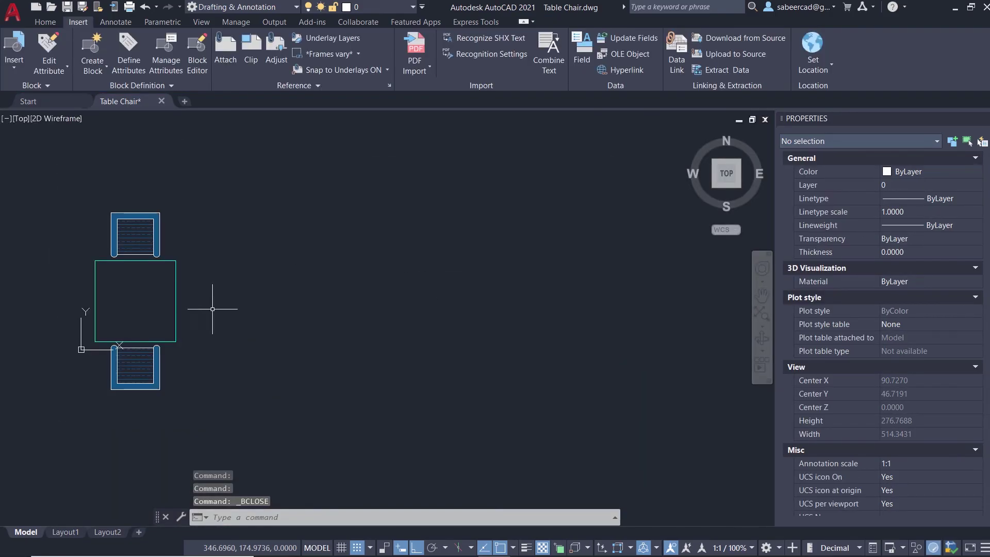
{"action": "left_click", "coordinate": [177, 298]}
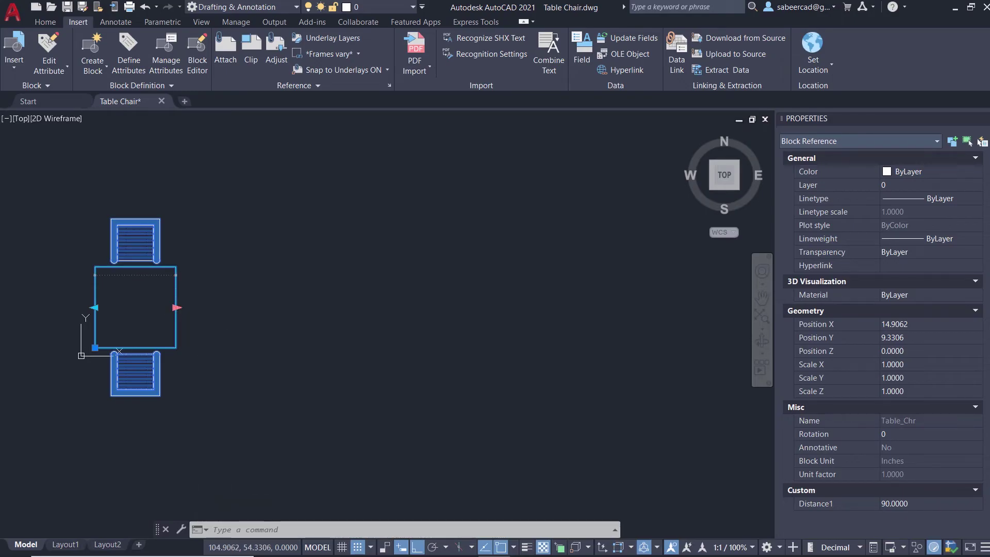
{"action": "left_click", "coordinate": [175, 307]}
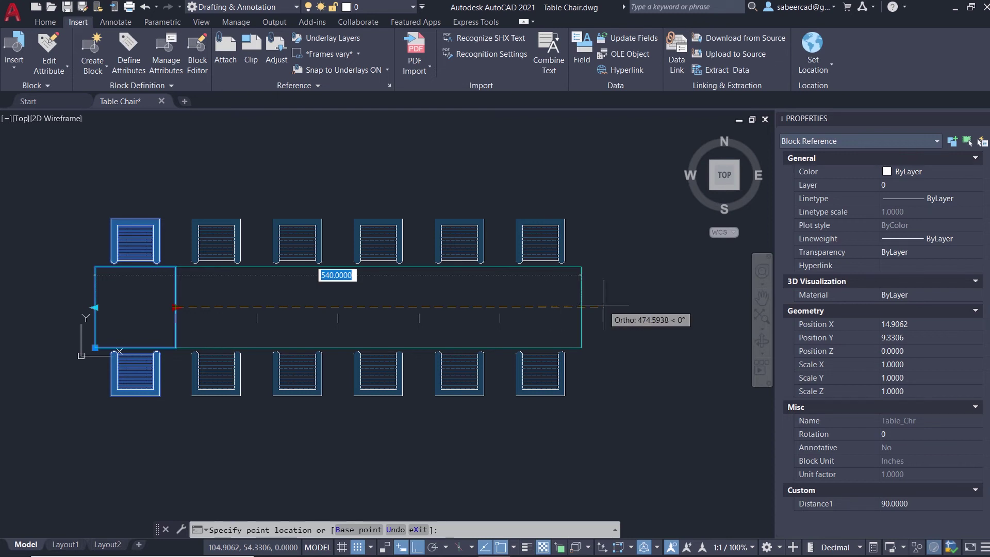
{"action": "key", "text": "Return"}
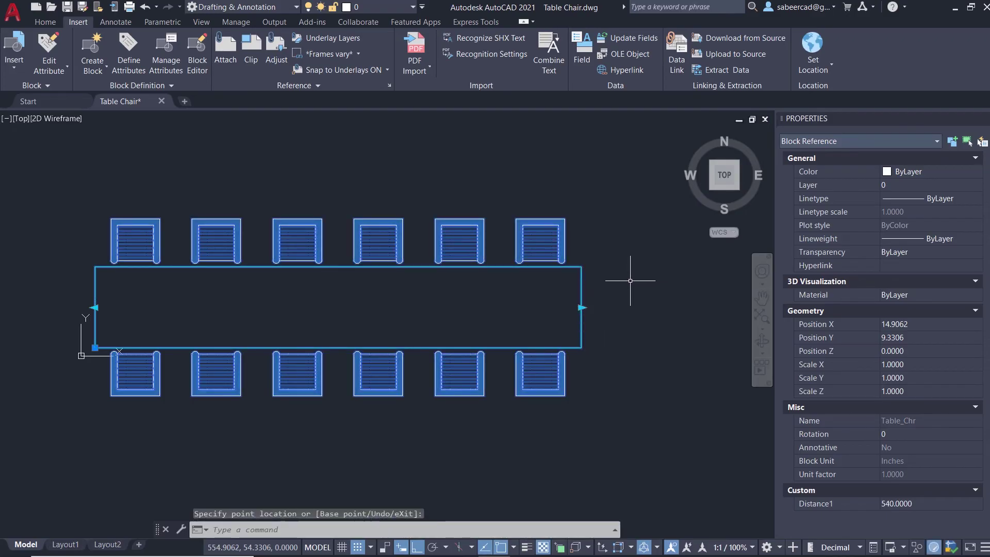
Step: Reselect the block and shrink the table back to 90 with one chair pair
{"action": "key", "text": "Escape"}
{"action": "key", "text": "Escape"}
{"action": "key", "text": "ctrl+a"}
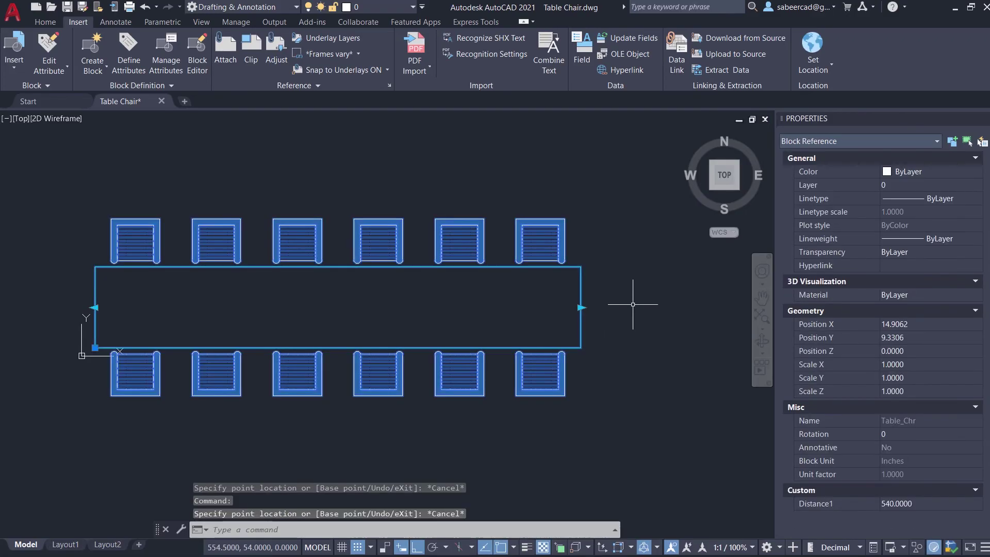
{"action": "left_click", "coordinate": [581, 307]}
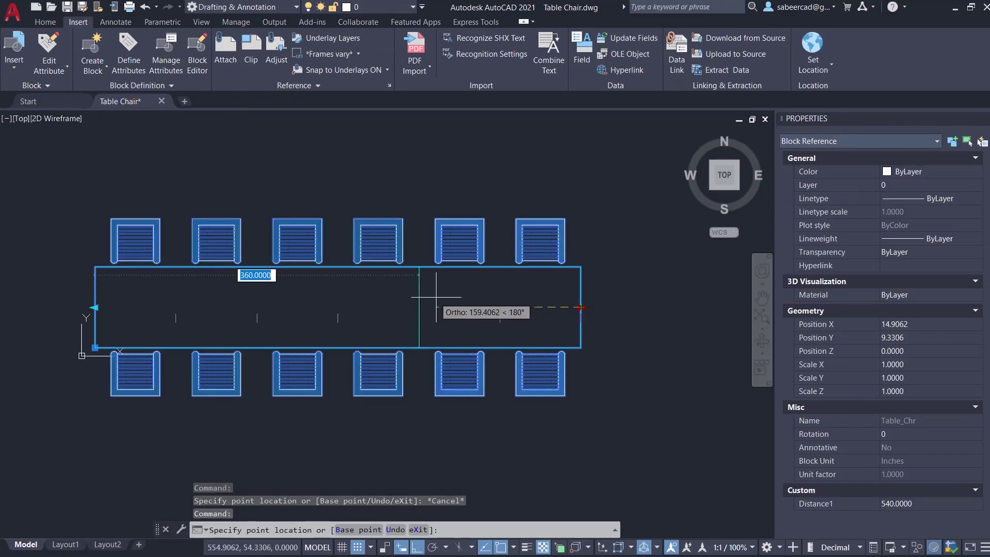
{"action": "left_click", "coordinate": [177, 296]}
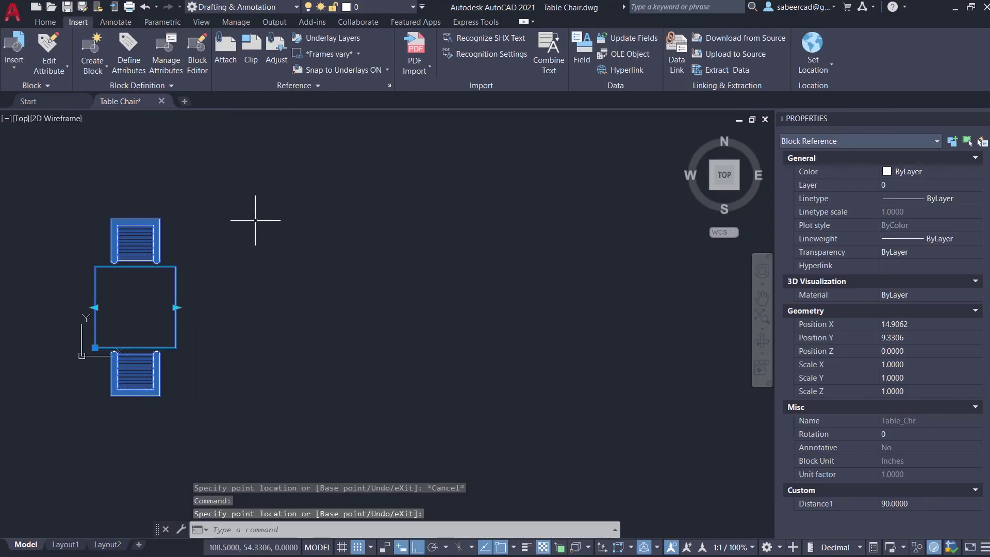
{"action": "key", "text": "Escape"}
Step: Open Table Chair.dwg from the application menu, accepting read-only mode
{"action": "left_click", "coordinate": [12, 11]}
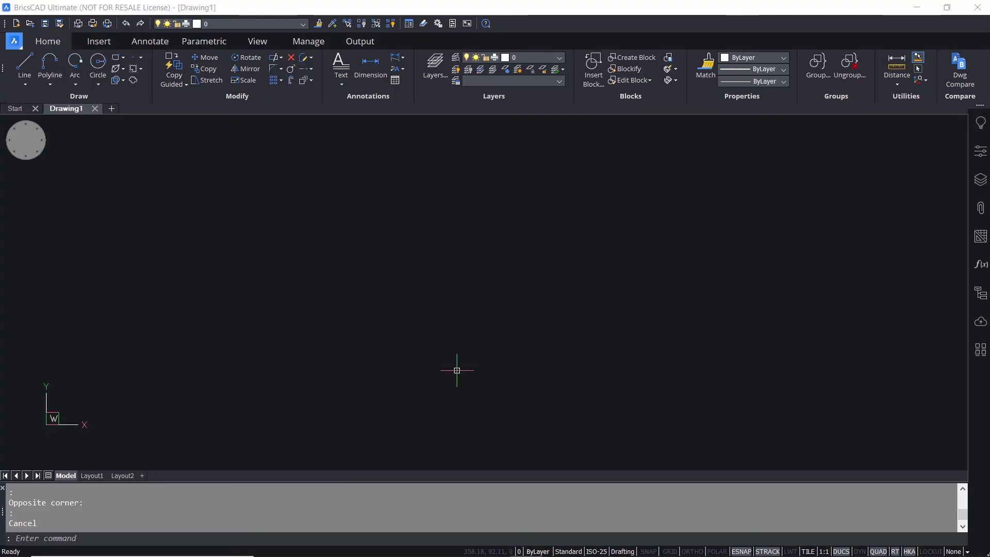
{"action": "left_click", "coordinate": [14, 41]}
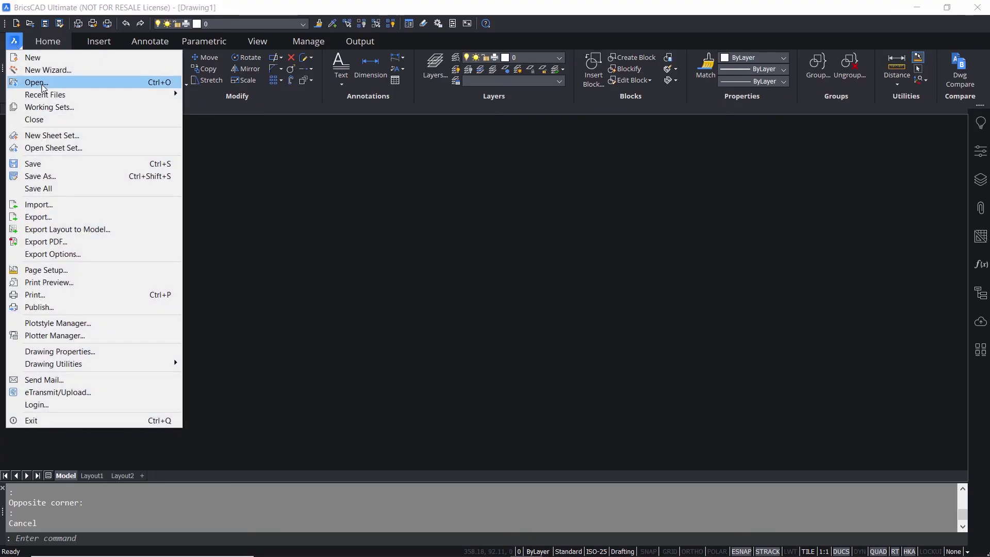
{"action": "left_click", "coordinate": [37, 83]}
{"action": "scroll", "coordinate": [515, 323], "scroll_direction": "down", "scroll_amount": 5}
{"action": "left_click", "coordinate": [214, 341]}
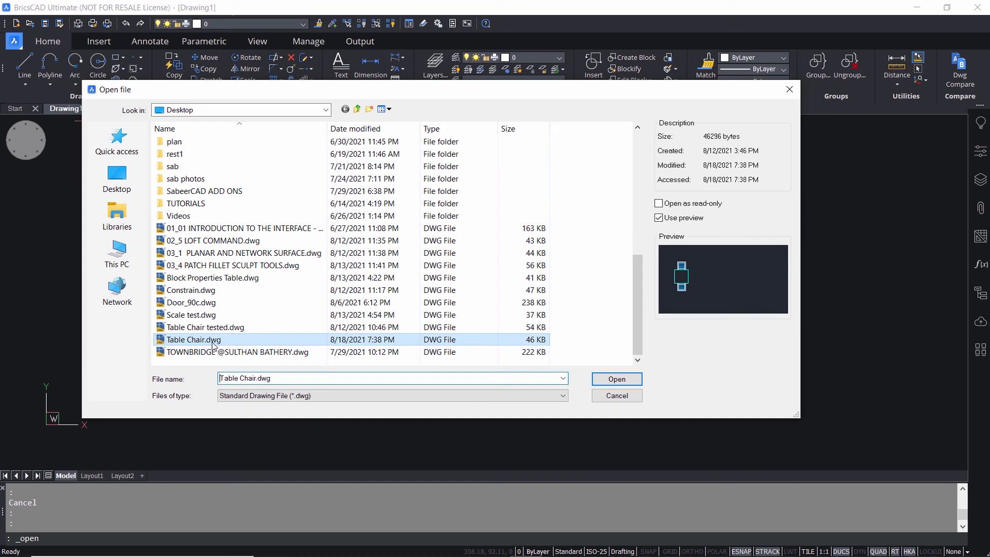
{"action": "left_click", "coordinate": [616, 379]}
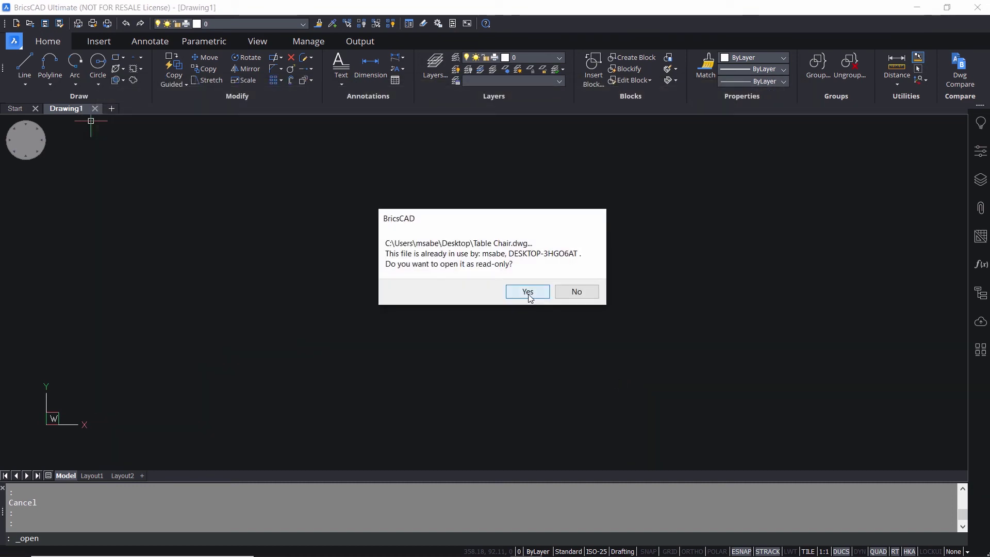
{"action": "left_click", "coordinate": [529, 292]}
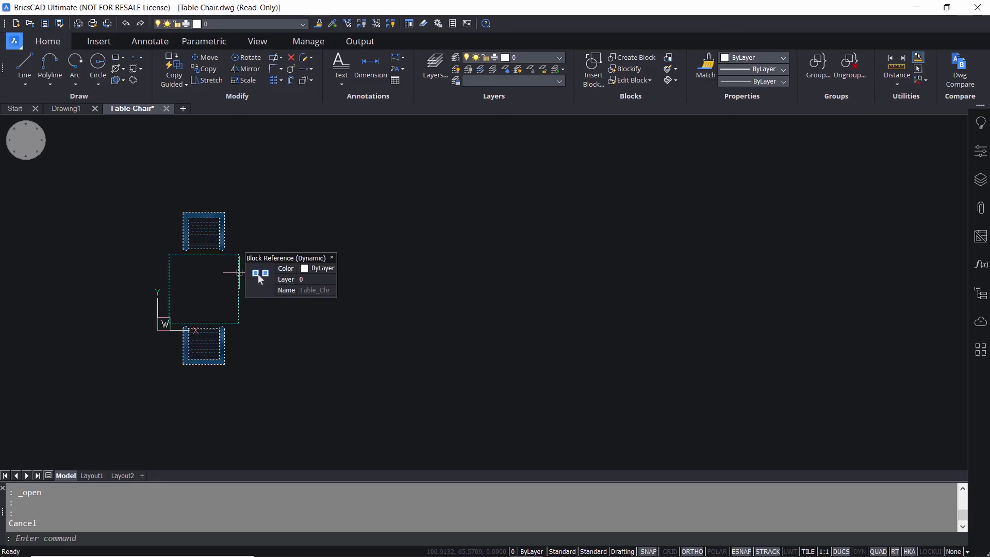
Step: Stretch the Table_Chr block's grip in BricsCAD to the longer length with six chairs per side
{"action": "left_click", "coordinate": [238, 275]}
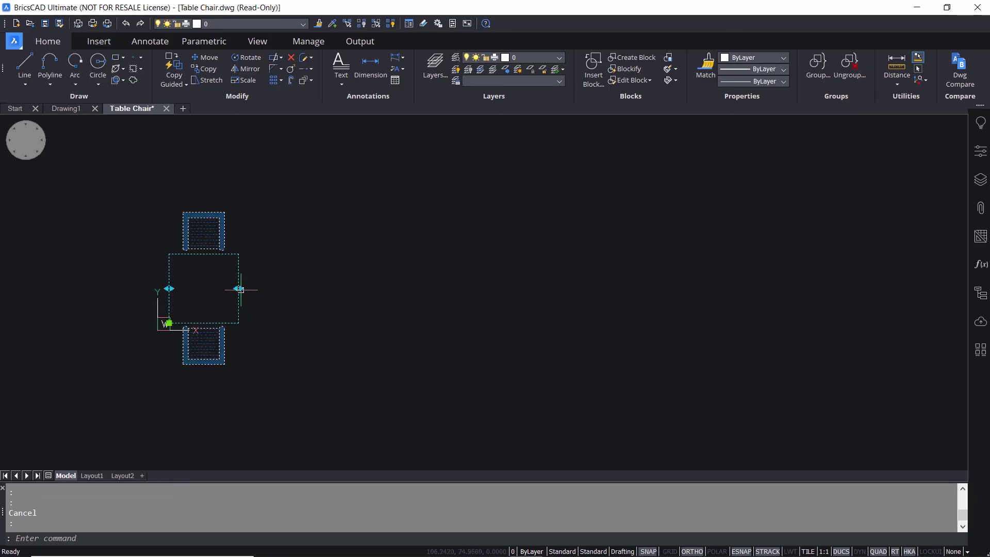
{"action": "left_click", "coordinate": [238, 289]}
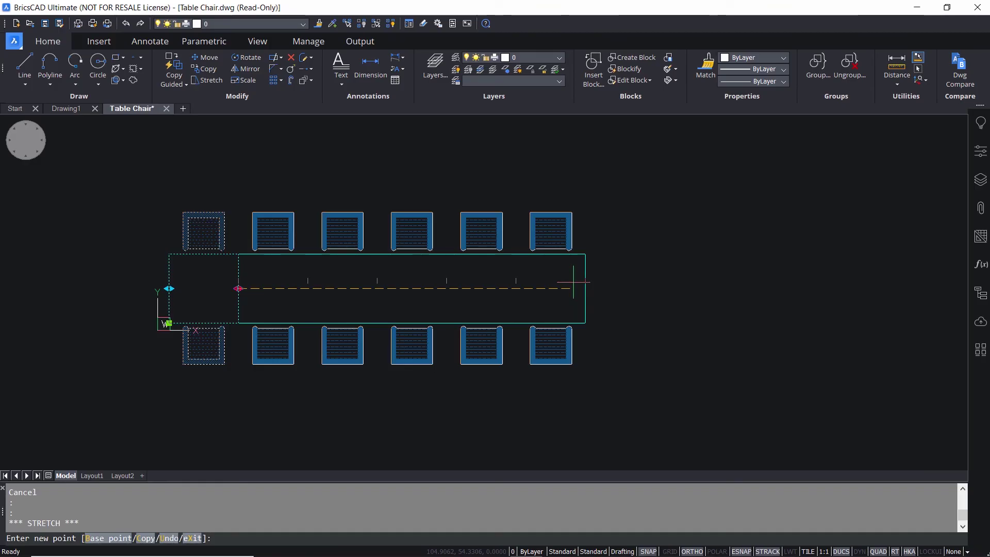
{"action": "key", "text": "Escape"}
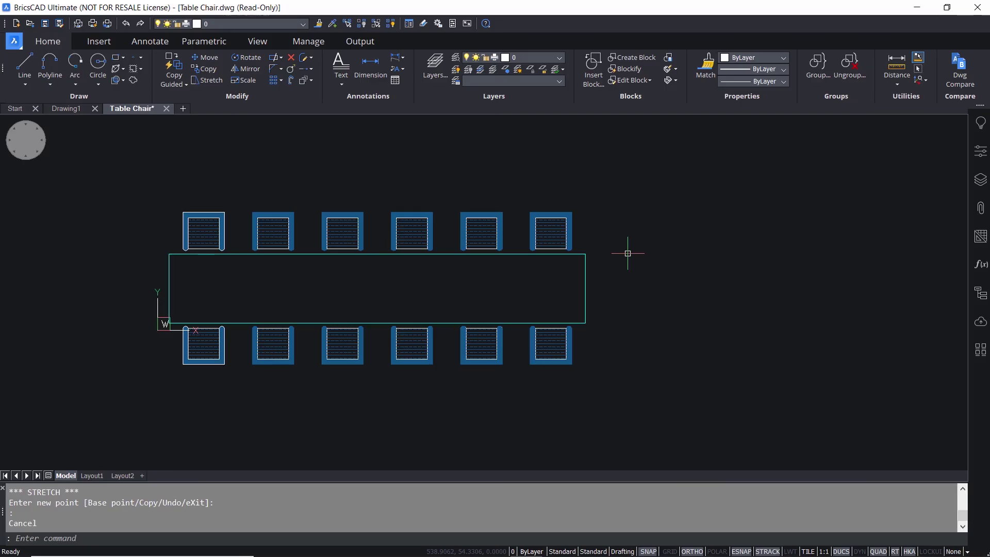